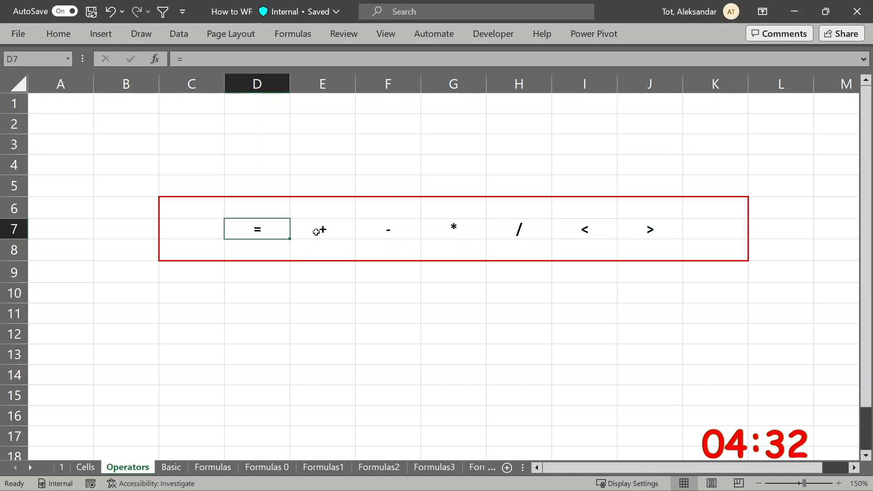
Step: Examine the operator symbols and the example calculation cells in H10 to H20, including the formula behind H12
click(318, 230)
click(381, 231)
click(432, 232)
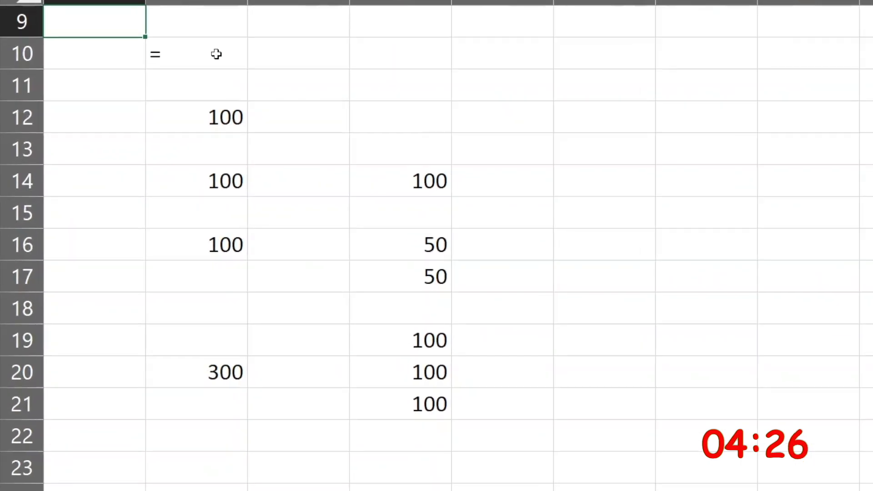
click(138, 124)
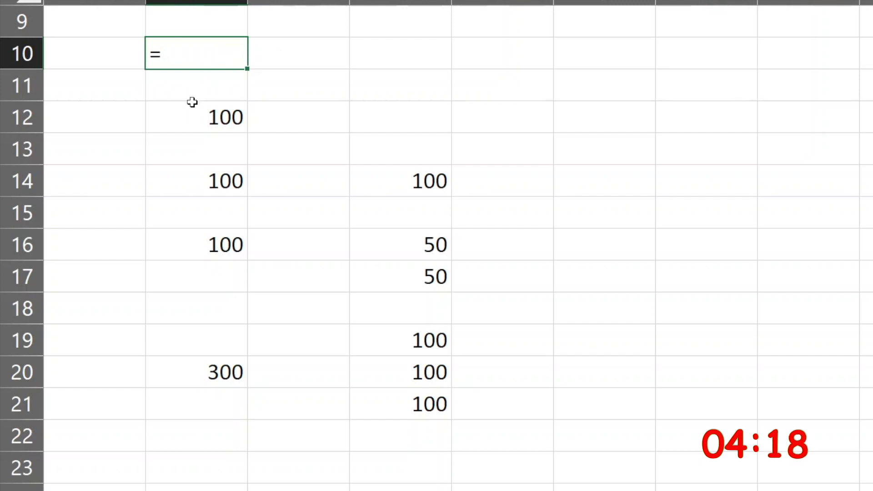
click(185, 116)
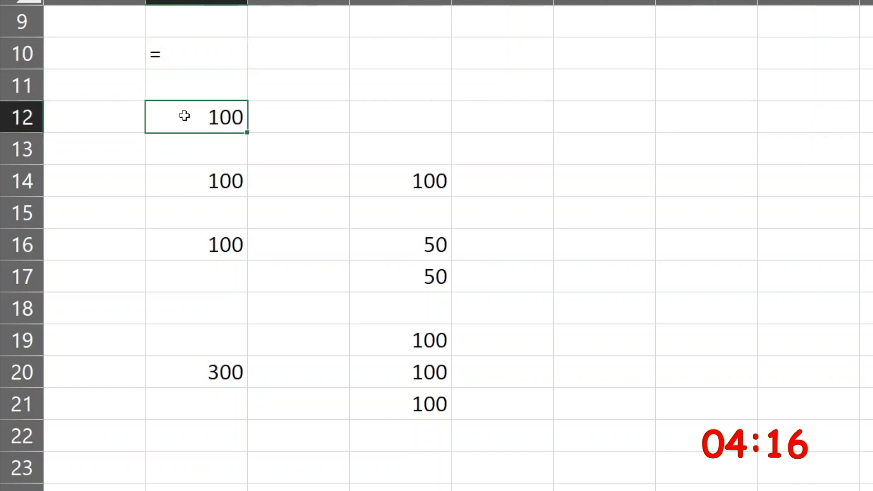
click(178, 181)
click(182, 250)
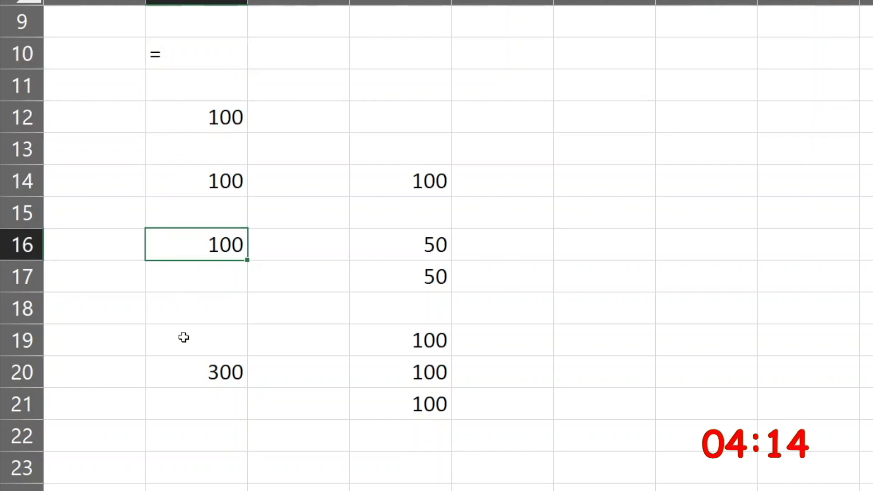
click(176, 381)
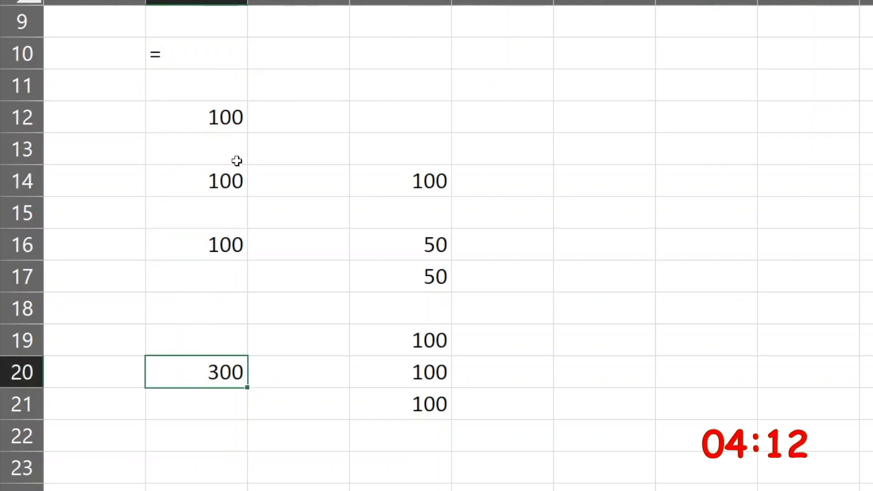
double_click(235, 117)
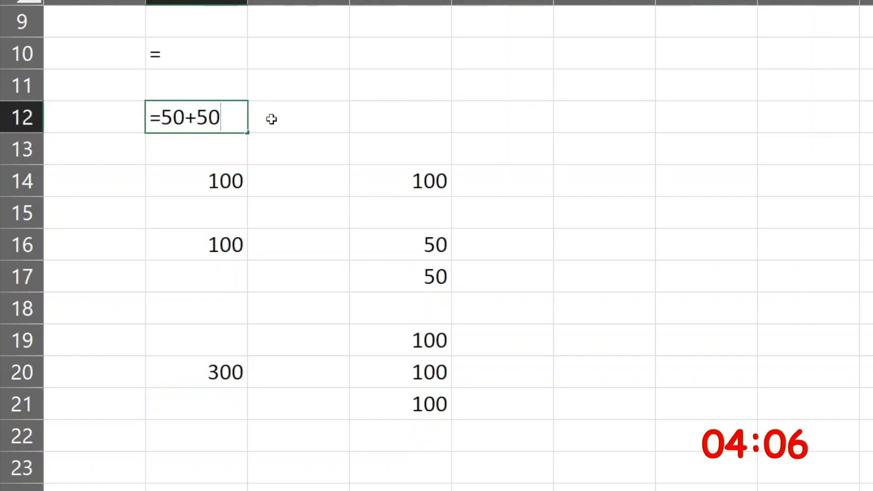
key(Return)
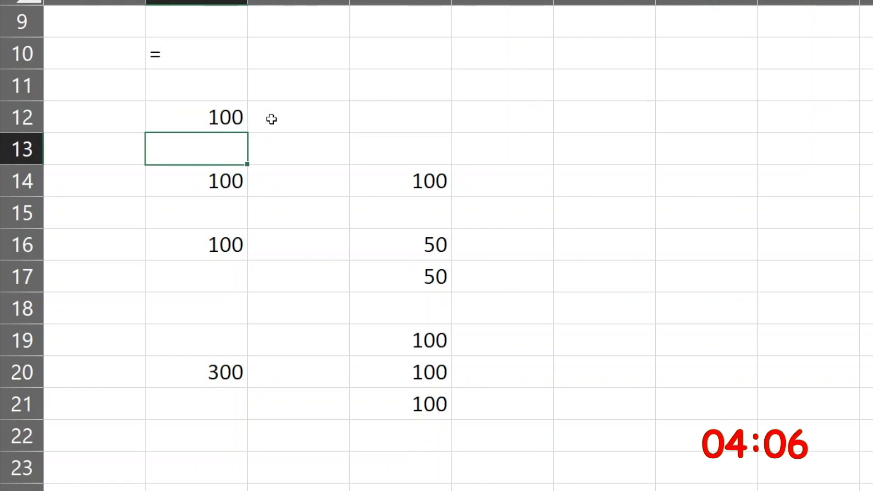
Step: Reference cell J14 in H14 with =J14, and set J14 to 200
click(235, 175)
text(=J14)
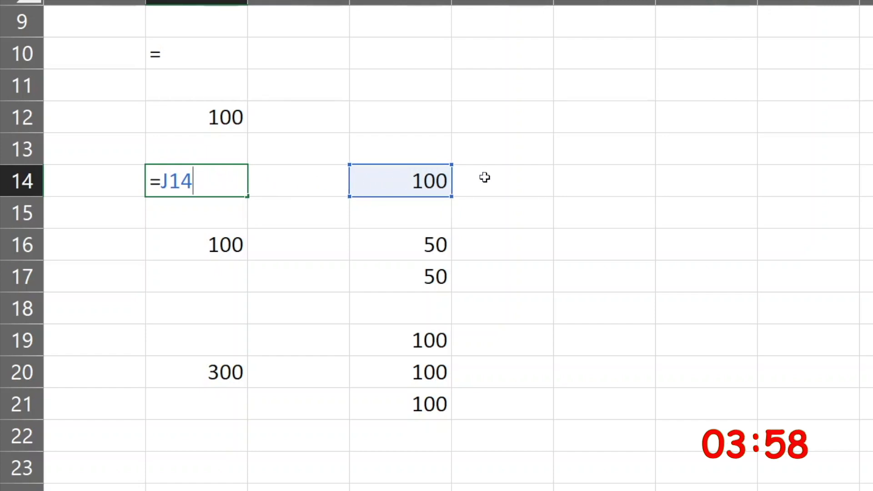
key(Return)
click(435, 181)
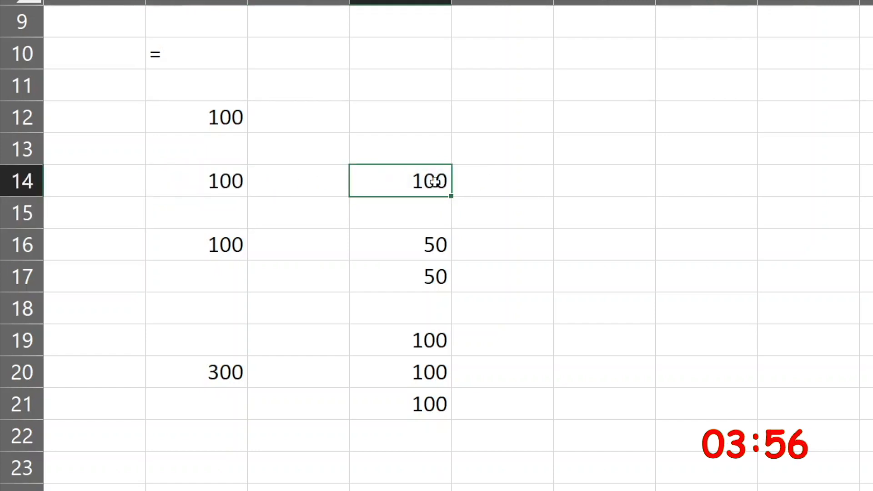
text(200)
key(Return)
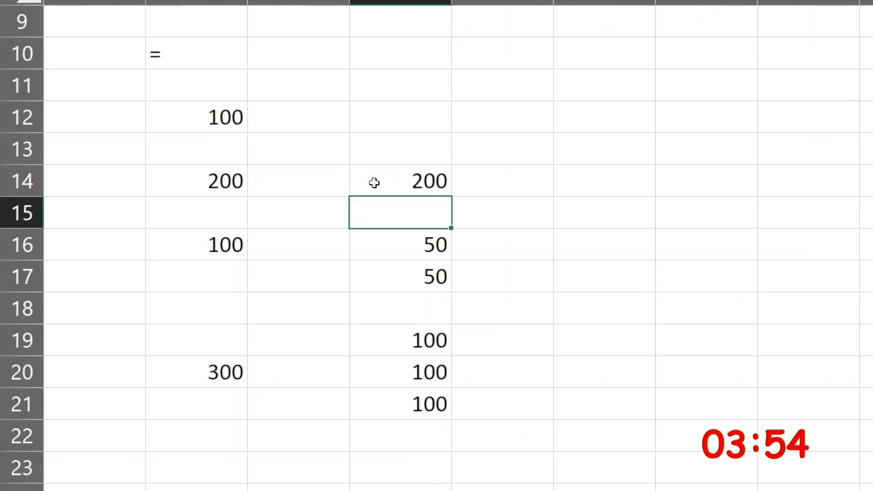
click(246, 184)
Step: Rebuild the formula in H16 as =J16+J17 by referencing the two source cells
click(225, 249)
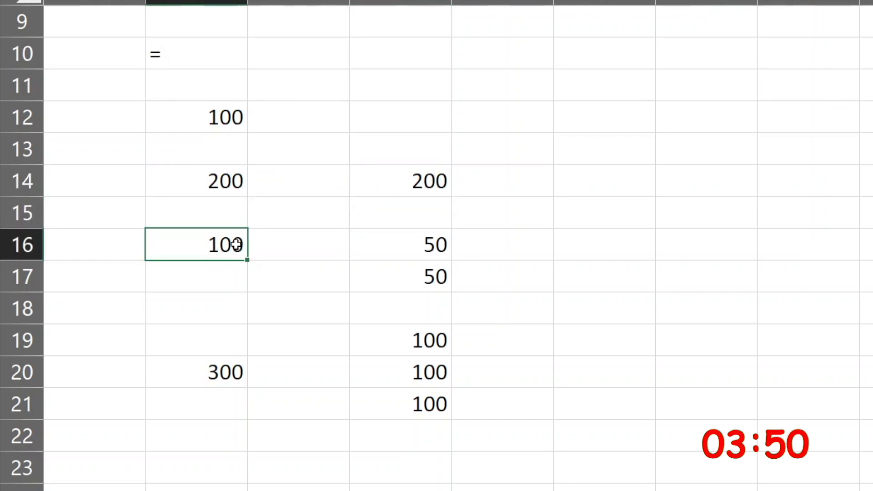
double_click(237, 246)
drag(235, 246, 163, 245)
key(BackSpace)
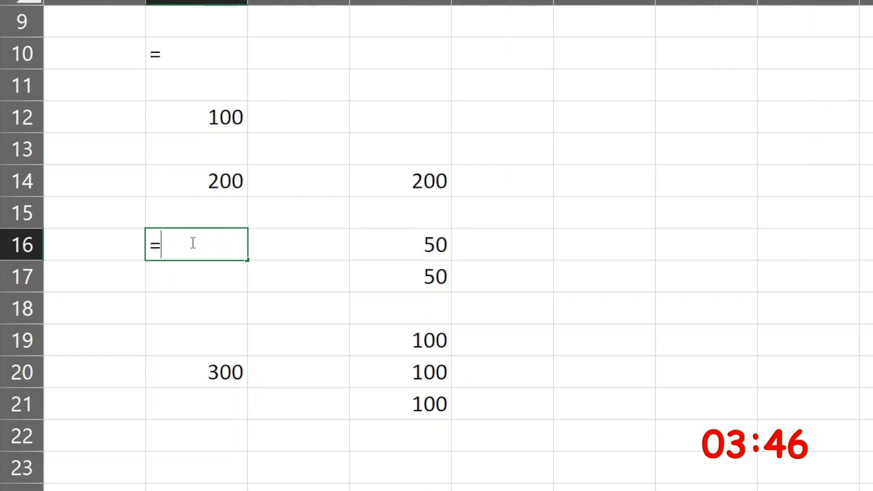
click(392, 243)
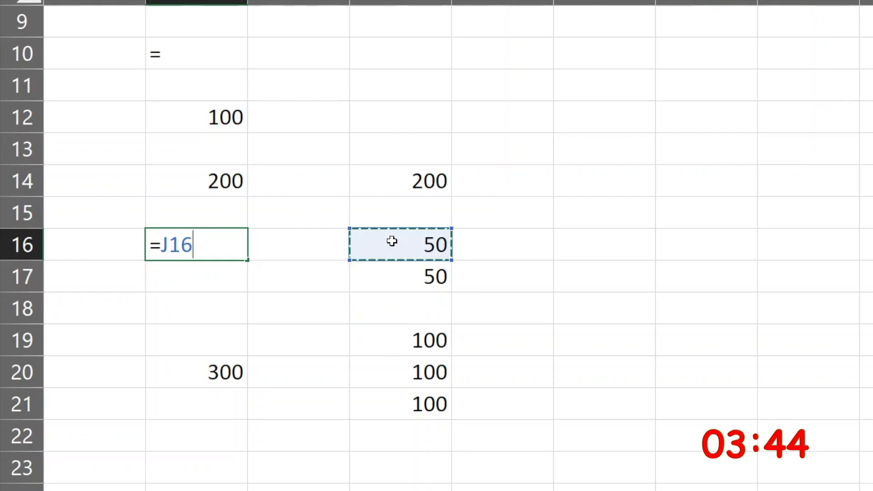
text(+)
click(440, 274)
key(Return)
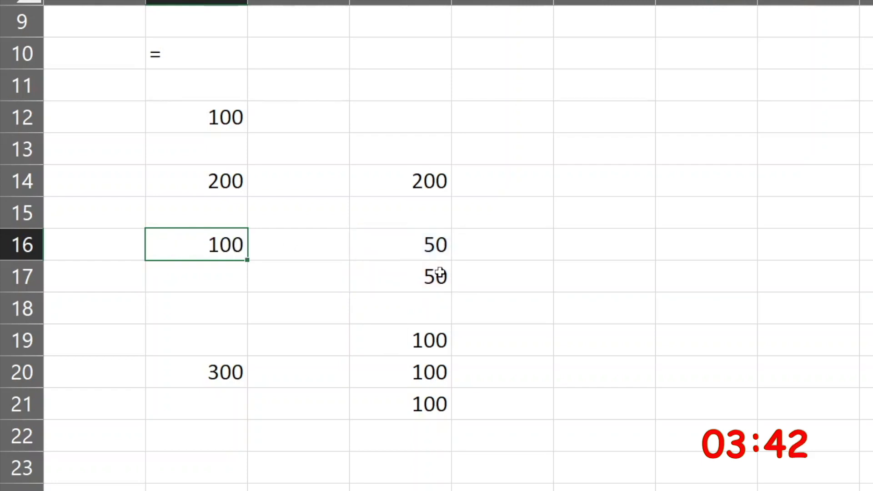
click(234, 245)
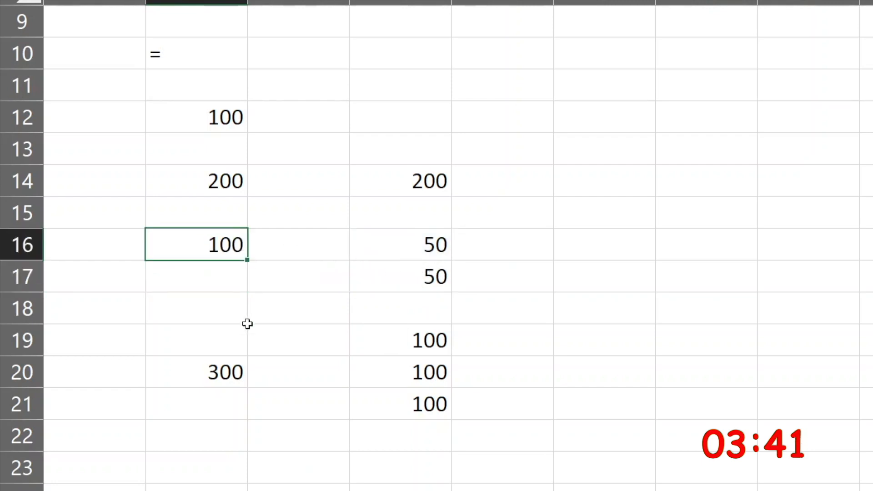
Step: Replace the range inside the SUM formula in H20 so it reads =SUM(J19:J21)
double_click(230, 376)
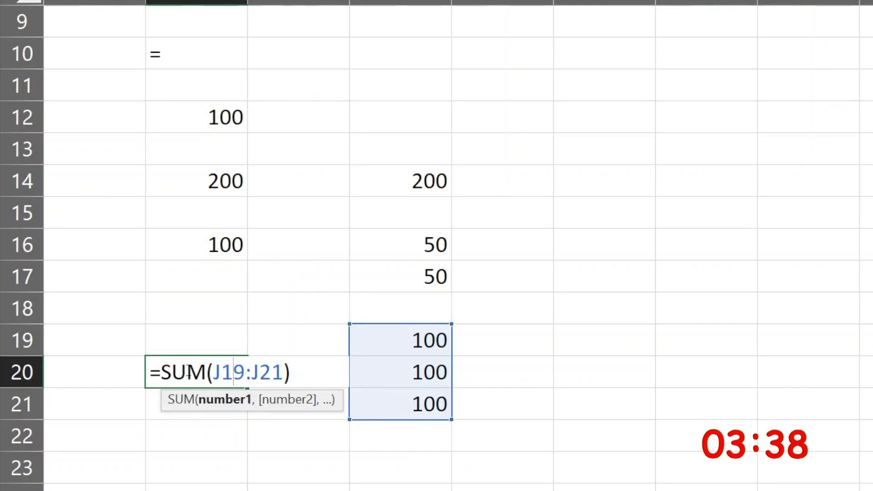
drag(218, 373, 280, 373)
key(BackSpace)
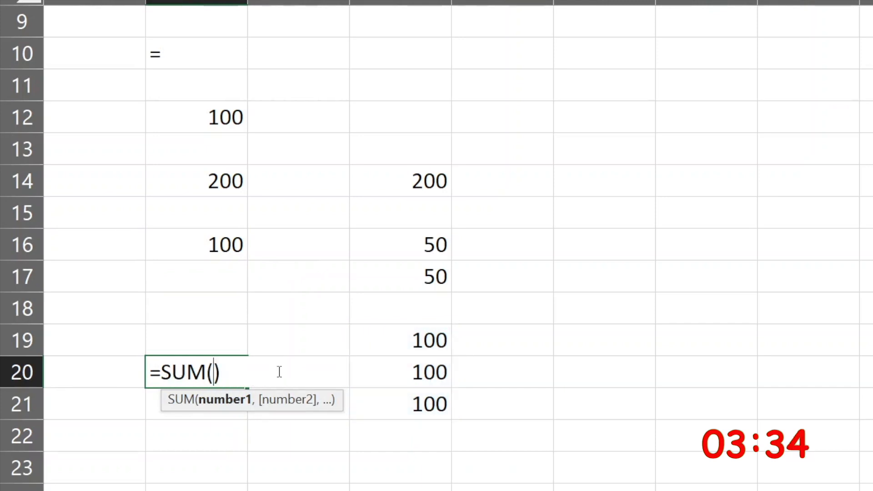
drag(371, 337, 386, 402)
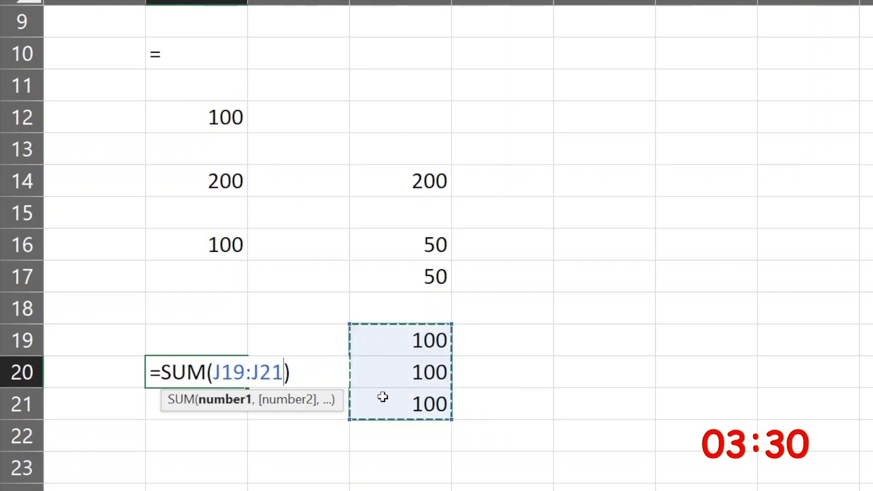
key(Return)
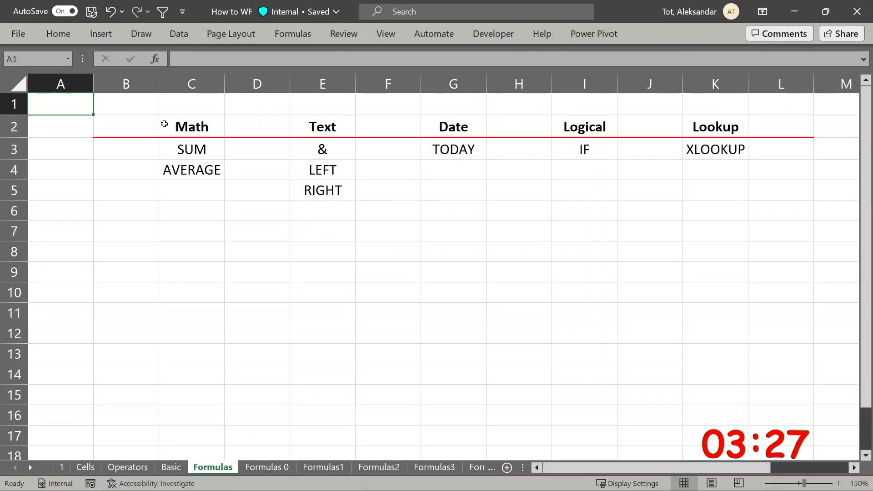
Step: Review the function categories on the Formulas sheet, from Math and Text to Date, Logical and Lookup
click(164, 124)
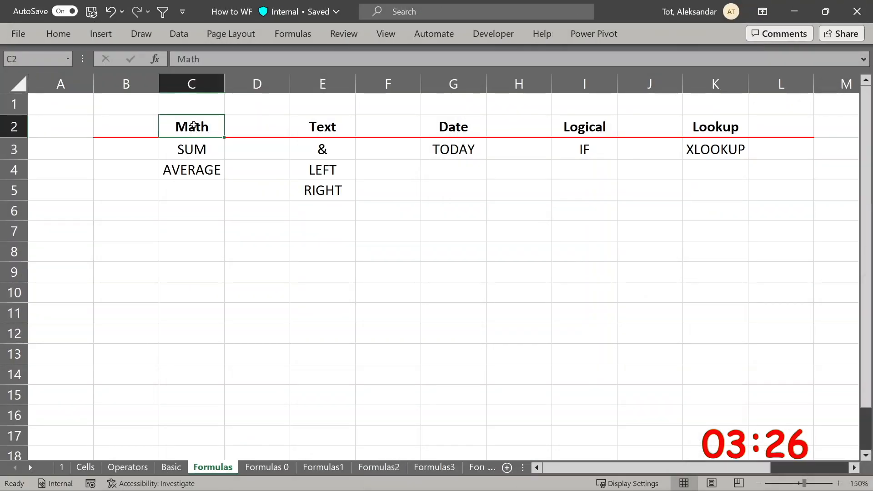
drag(199, 125, 202, 188)
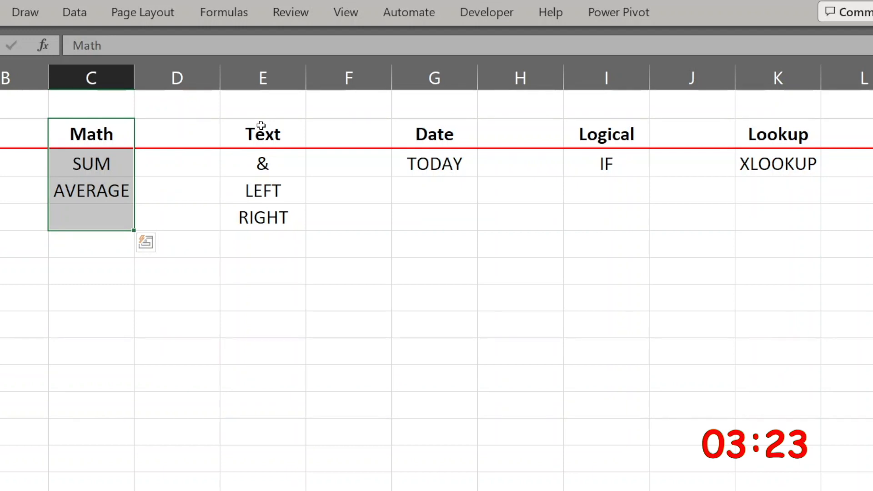
drag(261, 126, 264, 218)
drag(407, 143, 750, 136)
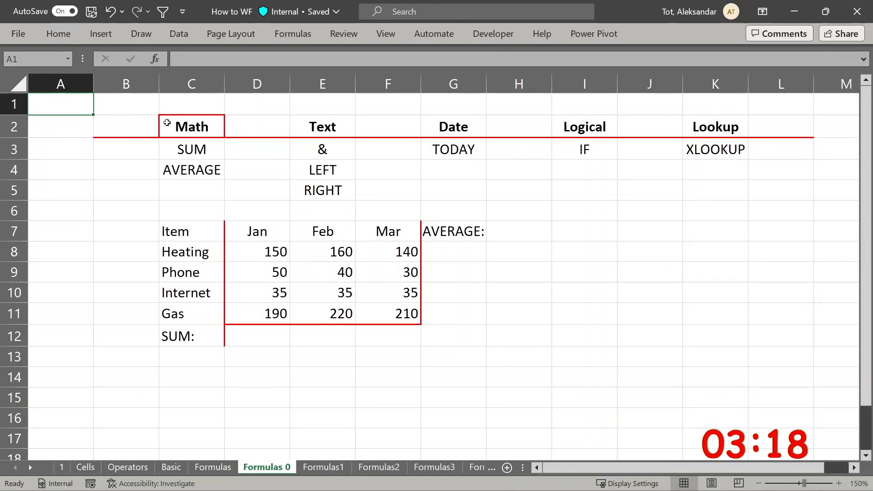
Step: Total the January costs in D12 with SUM over D8:D11 and copy the formula across to February and March
drag(214, 128, 212, 170)
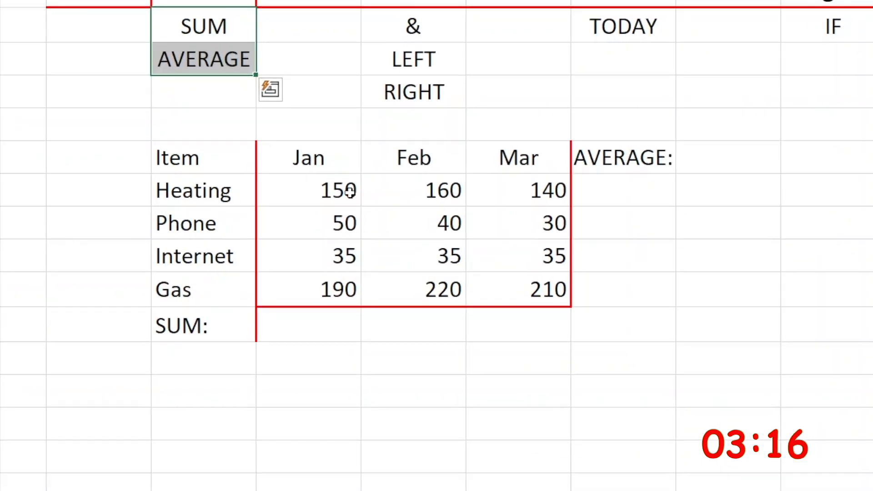
drag(320, 217, 306, 294)
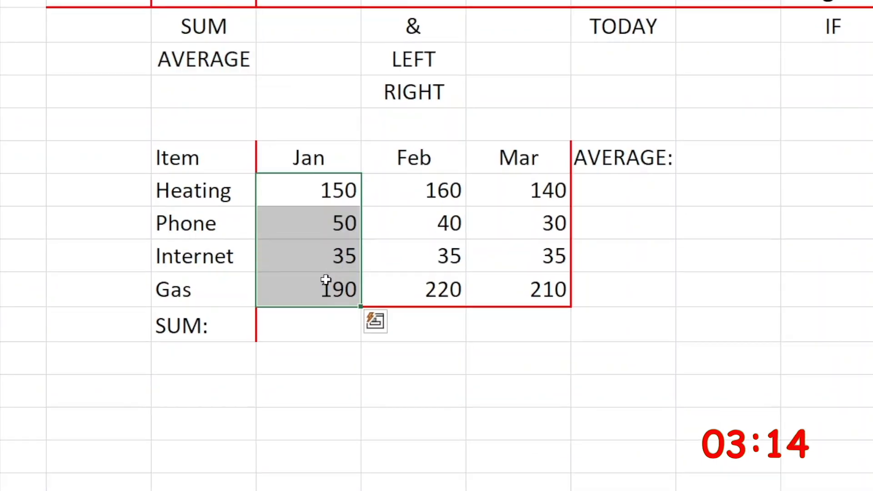
click(327, 324)
text(=SUM()
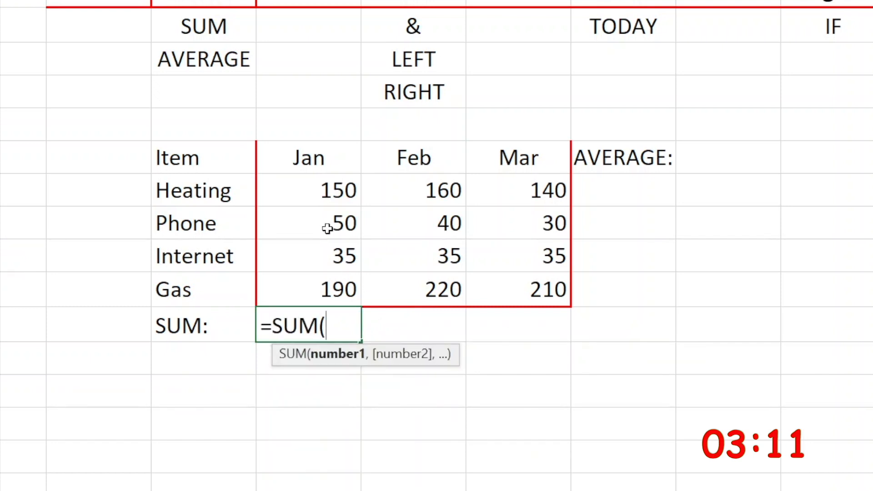
drag(320, 195, 319, 279)
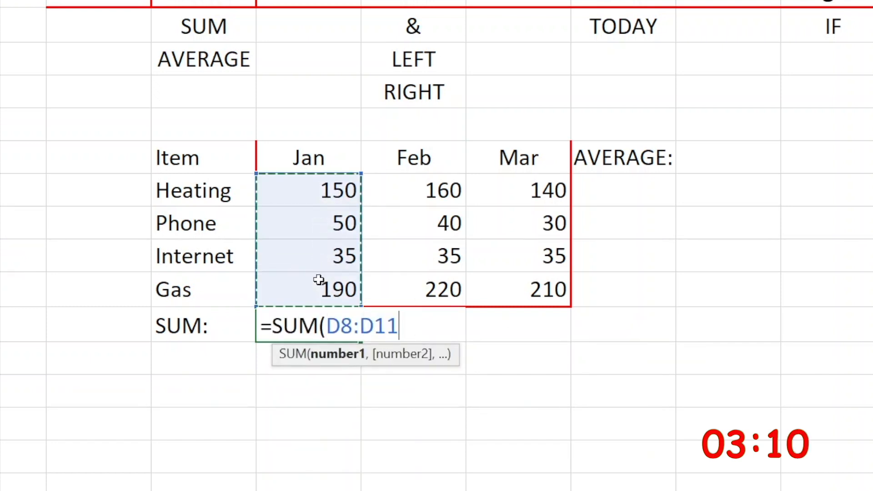
key(Return)
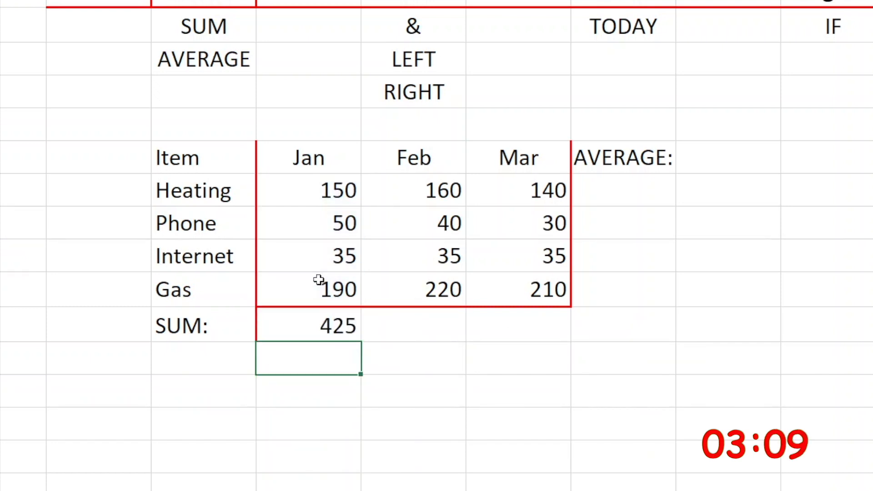
click(335, 328)
drag(364, 344, 537, 343)
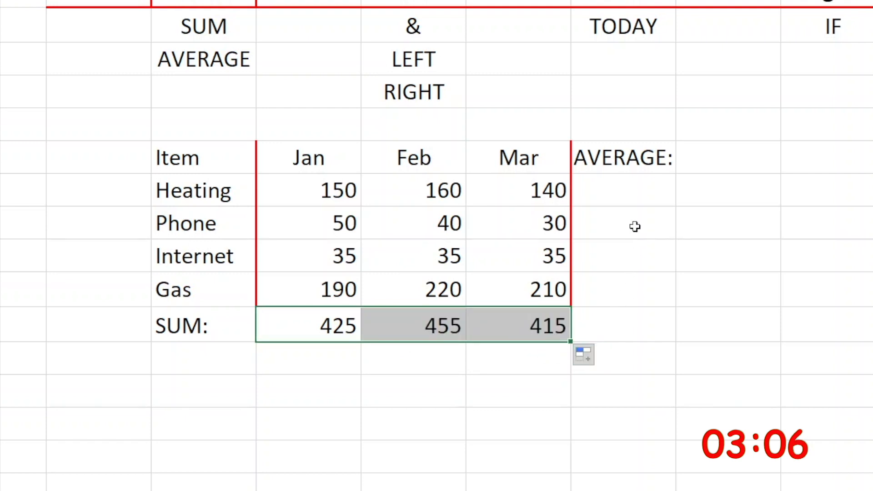
Step: Calculate the Heating average in G8 with AVERAGE over D8:F8 and fill the formula down to the Gas row
click(614, 193)
text(=)
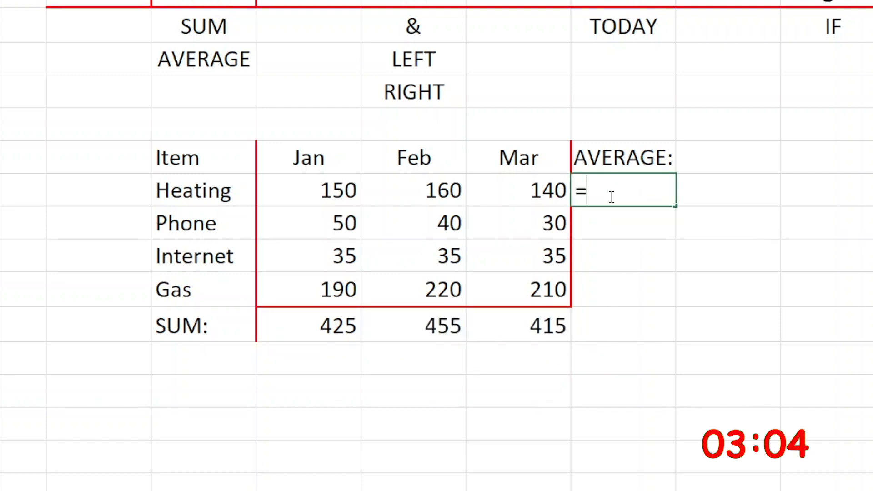
text(AVERAGE()
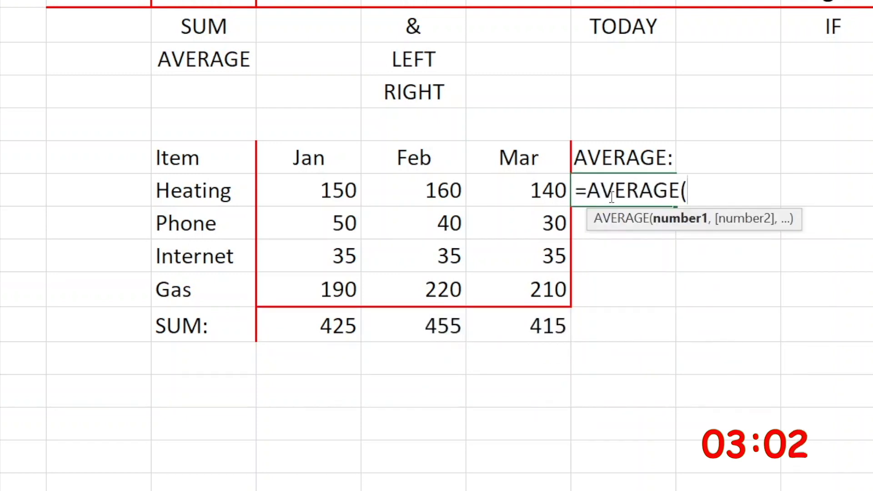
click(506, 198)
drag(505, 198, 345, 190)
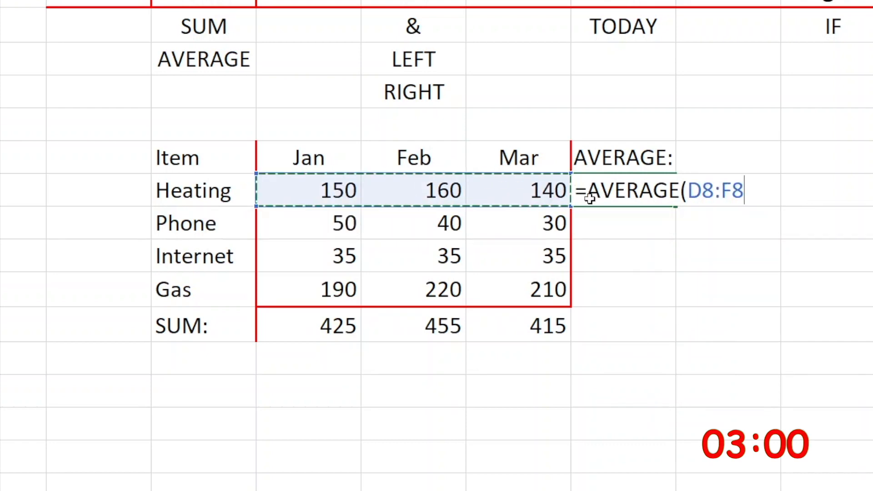
key(ctrl+Return)
double_click(676, 207)
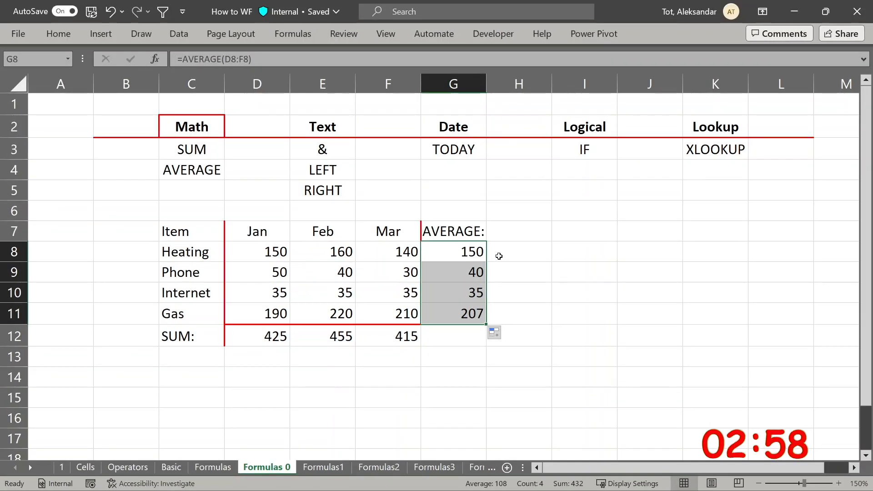
Step: On the Formulas1 sheet, join Name and Surname in D8 with =E8&" "&F8 and fill the formula down to row 9
key(ctrl+Page_Down)
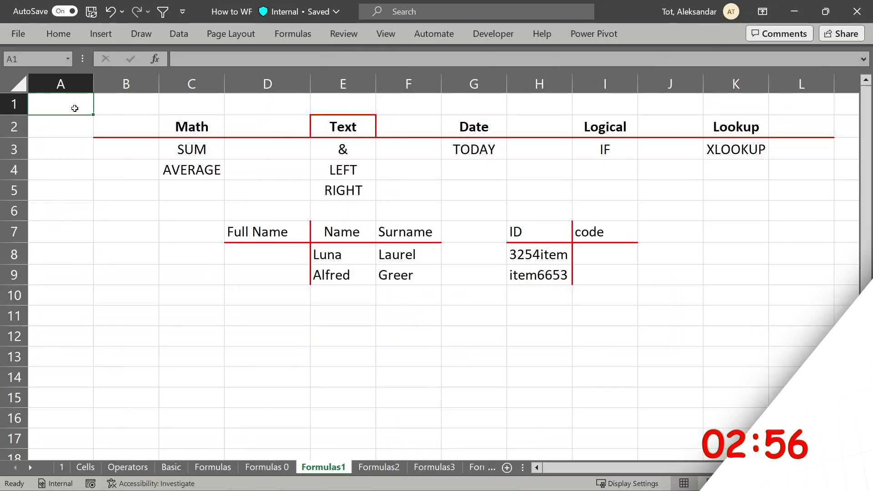
drag(322, 127, 333, 186)
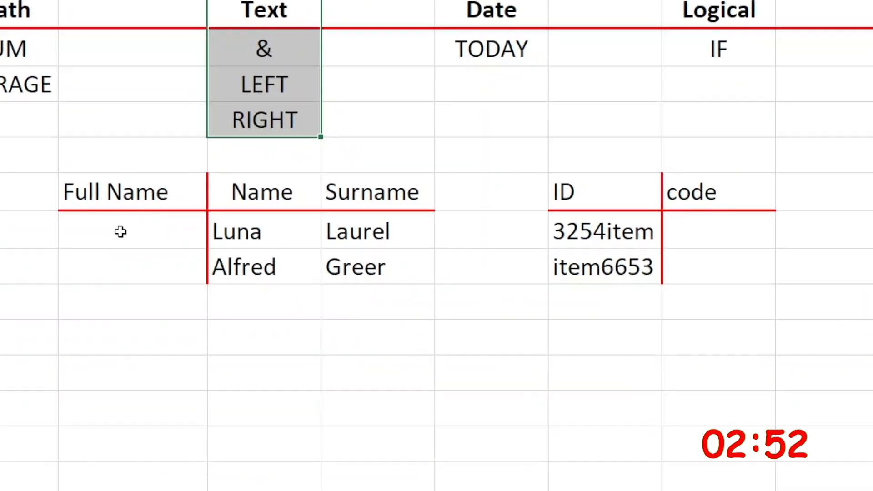
click(261, 254)
click(269, 237)
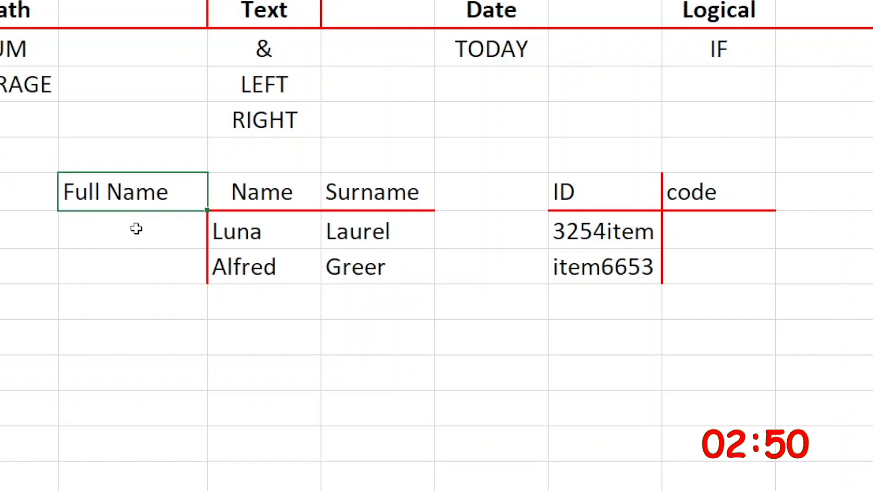
click(260, 237)
click(360, 235)
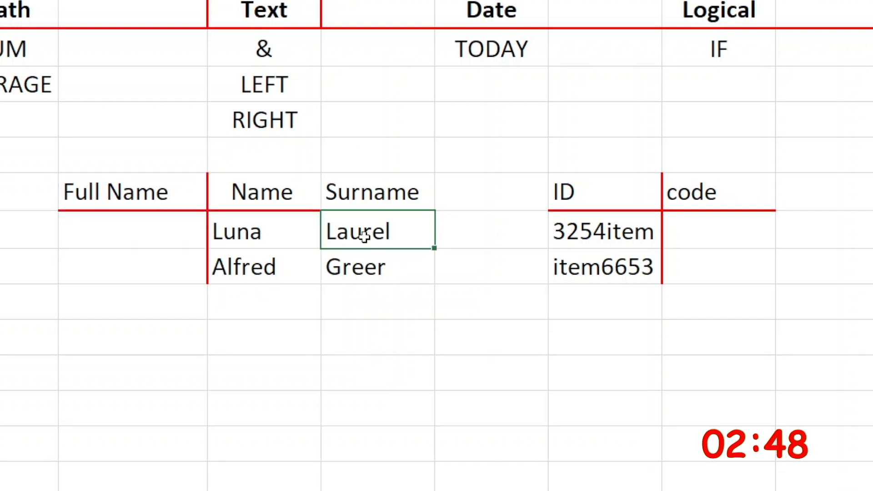
click(98, 232)
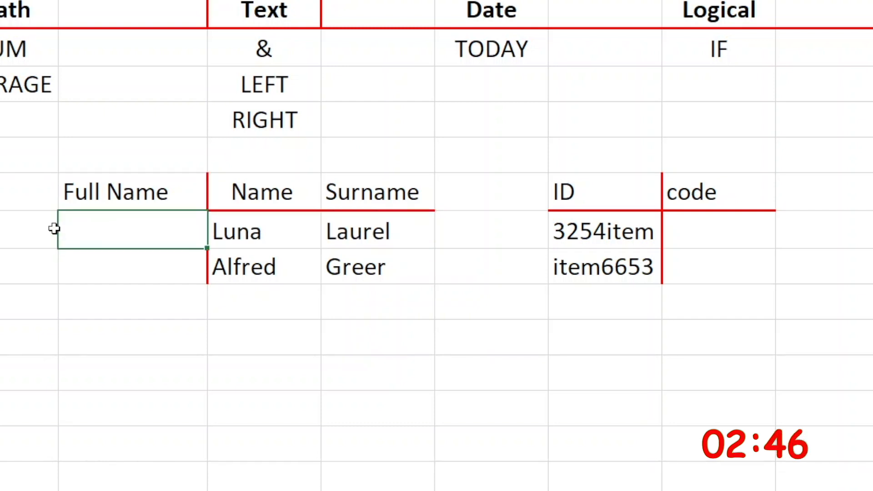
text(=)
click(237, 233)
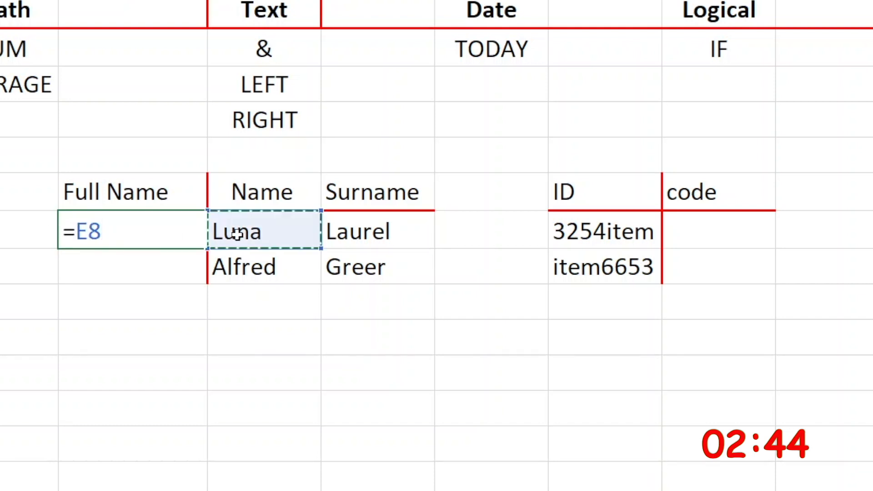
text(&")
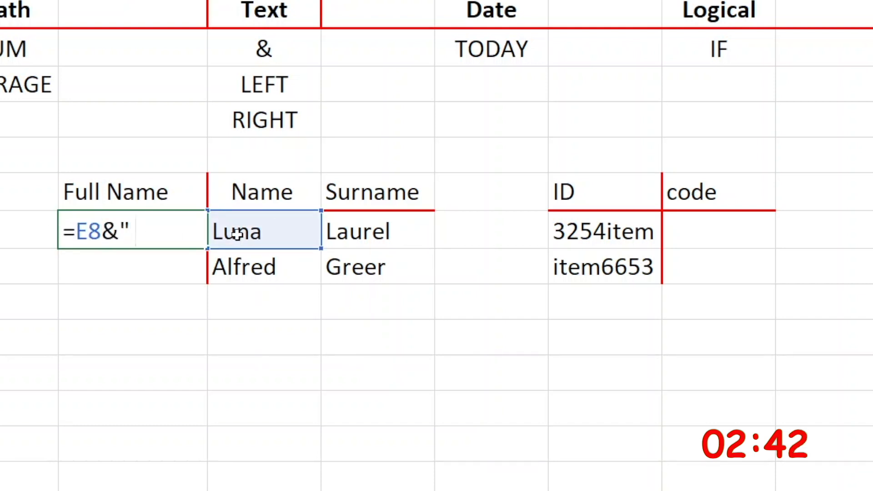
text( "&)
click(362, 235)
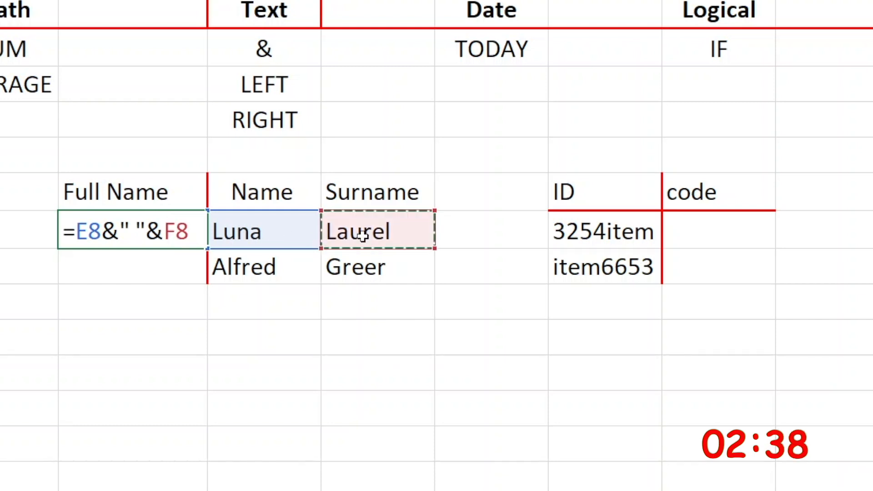
key(ctrl+Return)
double_click(206, 248)
Step: Extract the four leading characters of the first ID into code cell I8 with =LEFT(H8,4)
click(601, 235)
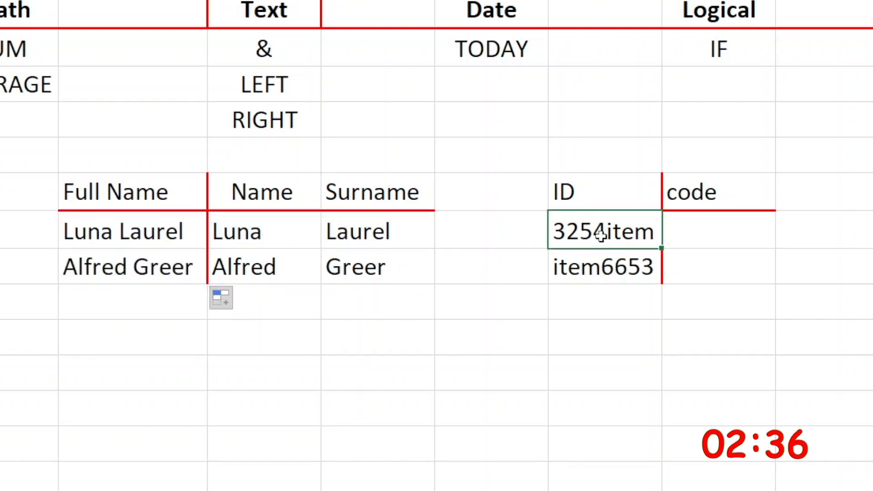
click(609, 271)
click(686, 234)
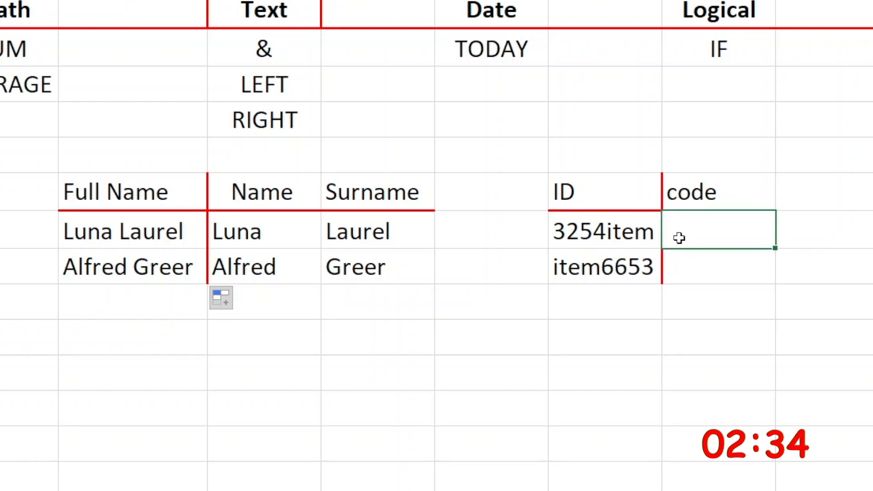
text(=LEF)
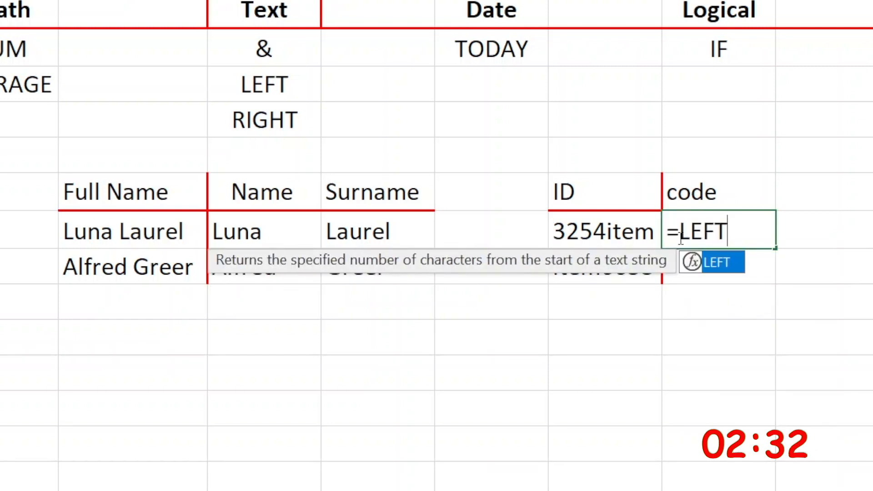
text(T()
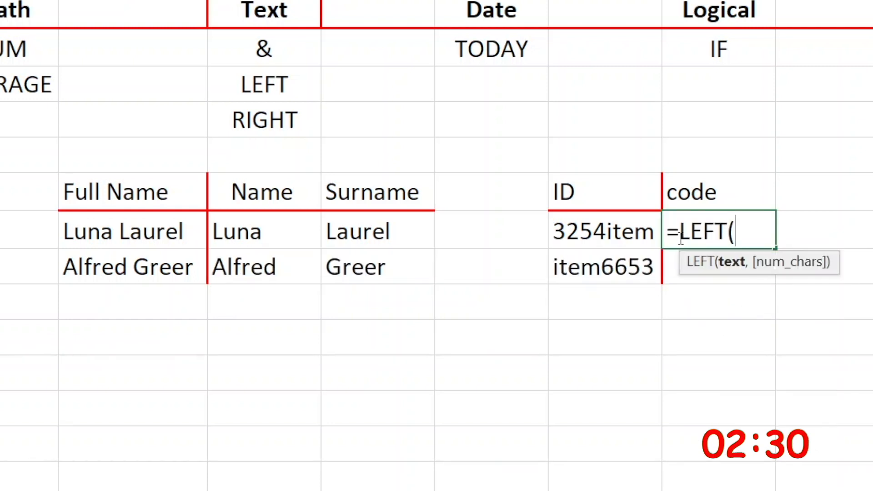
click(610, 232)
text(,)
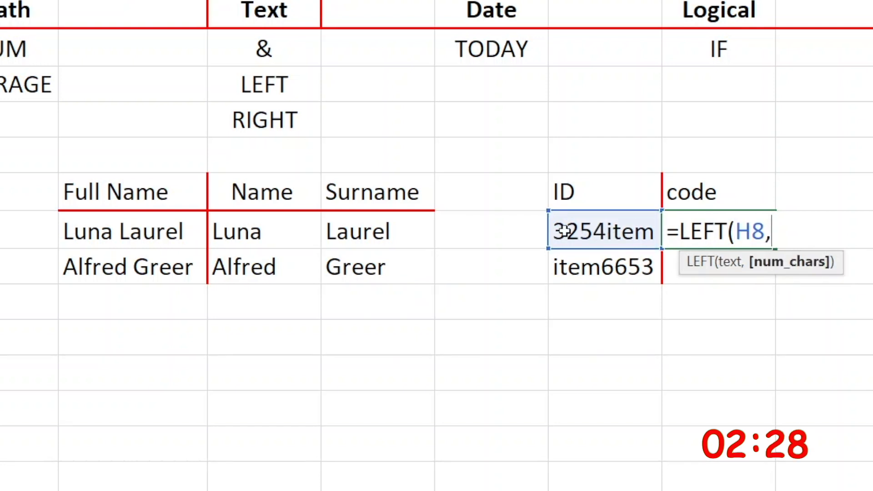
text(4)
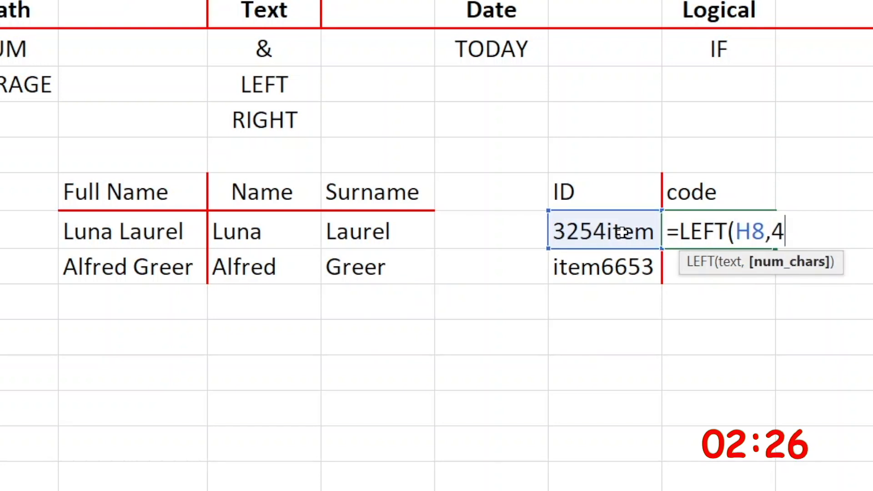
key(Return)
Step: Extract the four trailing characters of the second ID into code cell I9 with =RIGHT(H9,4)
click(617, 267)
click(694, 268)
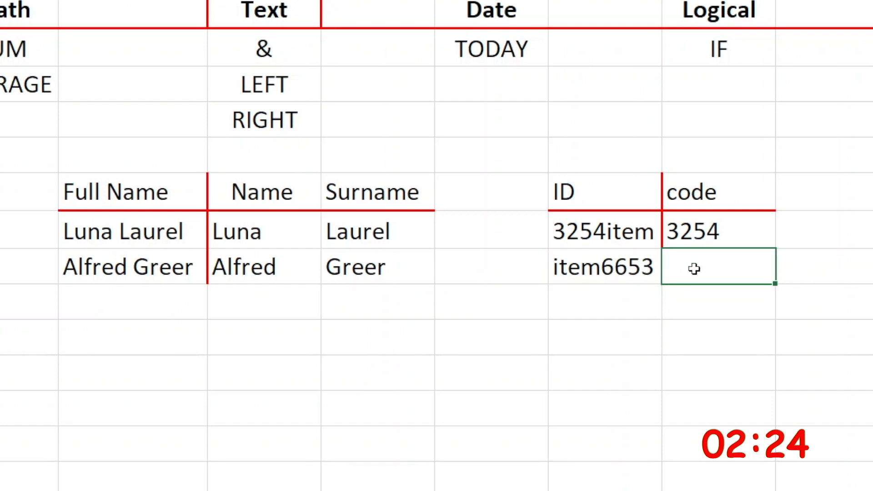
text(=RIGHT()
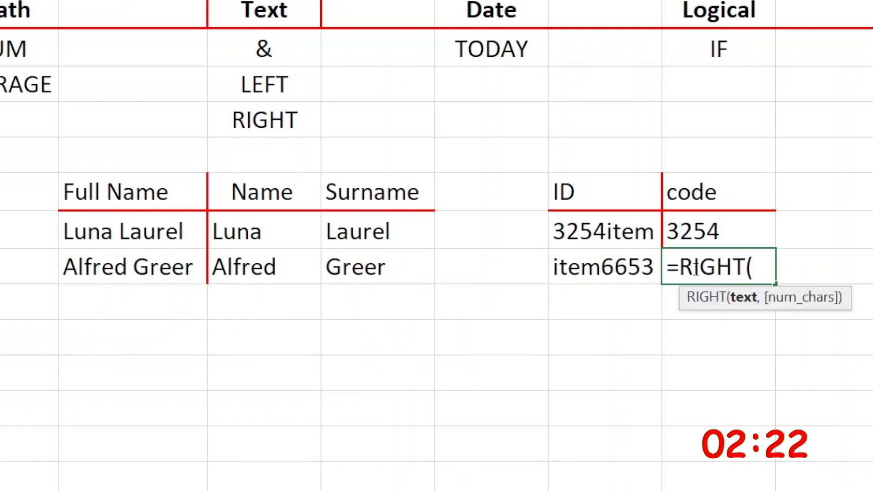
click(631, 266)
text(,4)
key(Return)
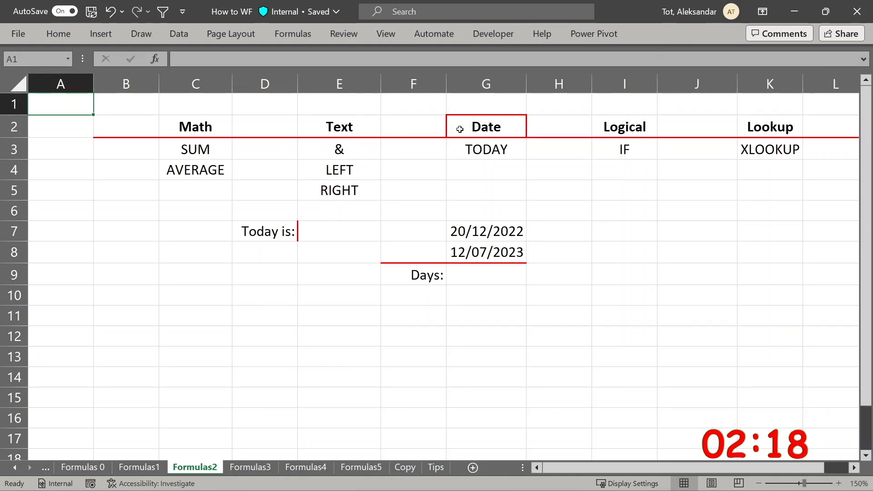
Step: On the Formulas2 sheet, enter =TODAY() in E7 beside the "Today is:" label
drag(454, 130, 461, 151)
drag(474, 227, 472, 247)
click(343, 236)
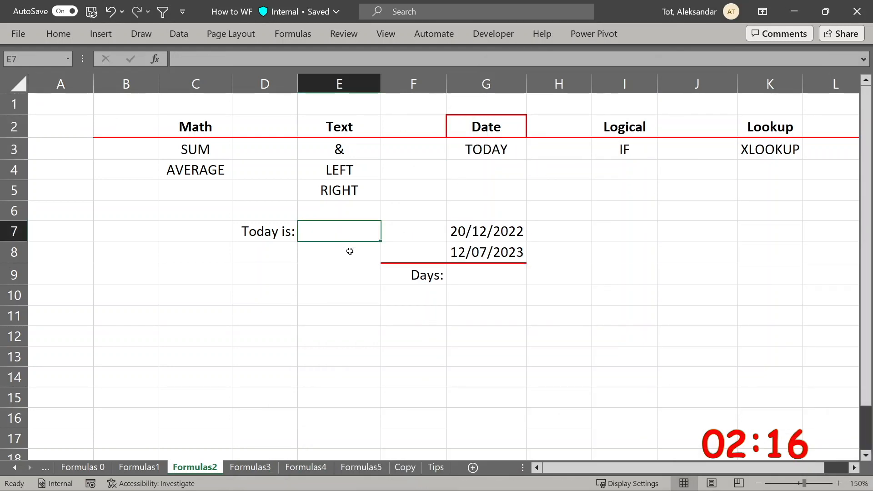
text(=TO)
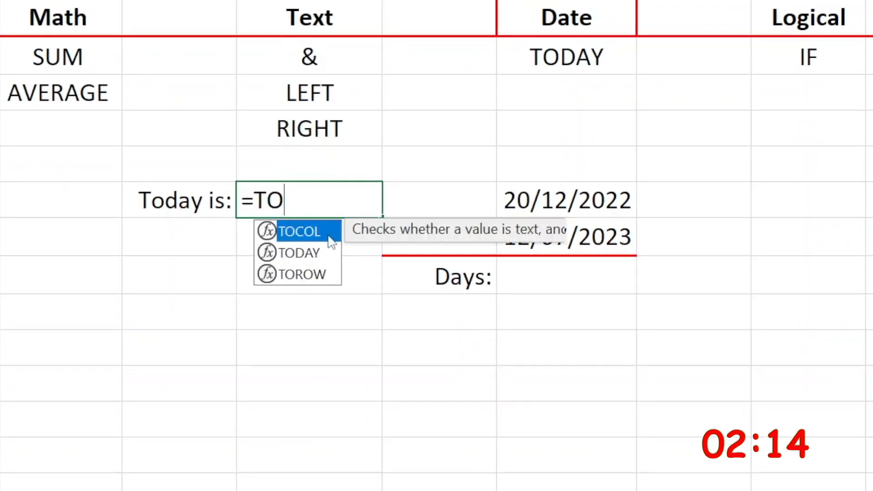
text(DAY())
key(Return)
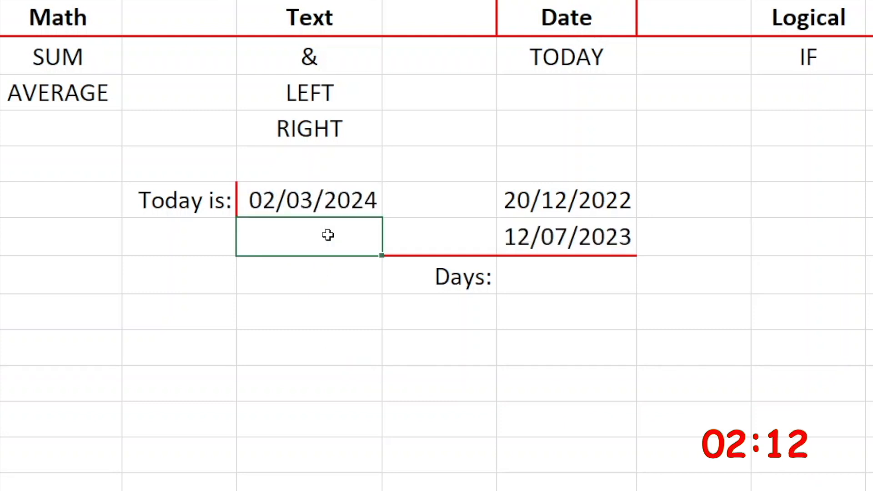
click(337, 206)
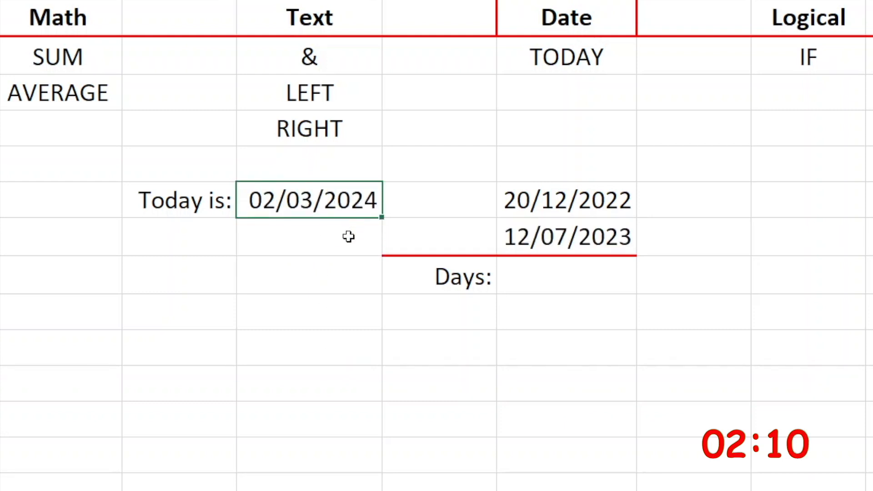
Step: Calculate the number of days between the two dates in G9 by subtracting G7 from G8
click(514, 277)
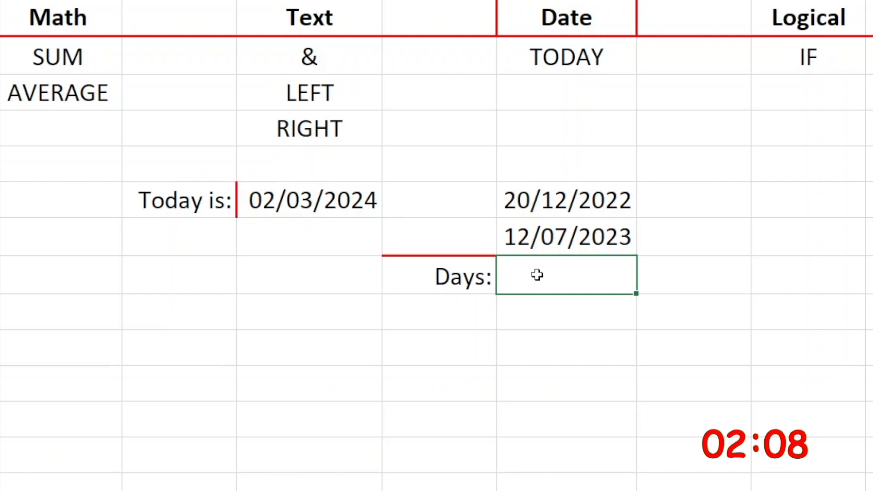
text(=)
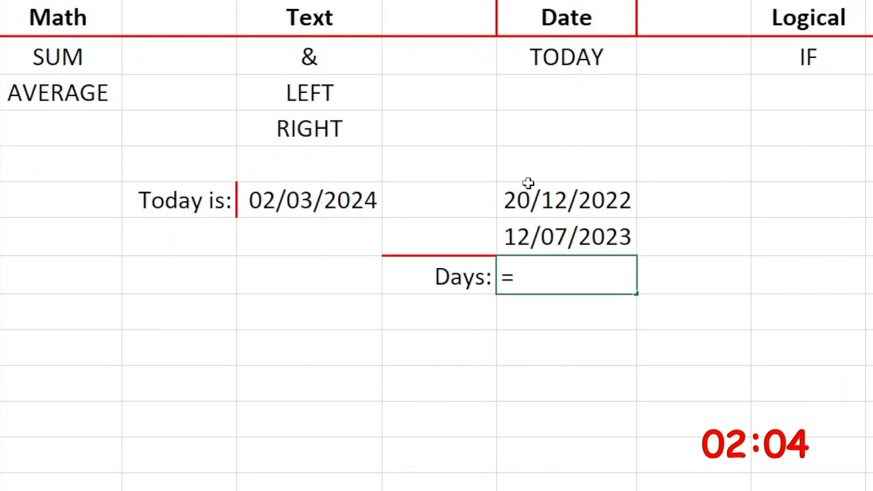
click(549, 226)
text(-)
click(553, 208)
key(Return)
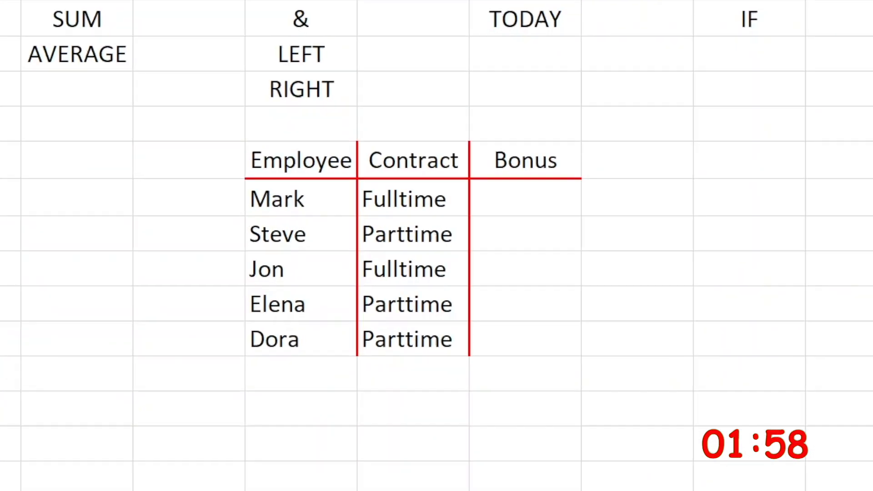
Step: Enter =IF(F8="Fulltime","$500","No Bonus") in the first employee's Bonus cell and fill it down the employee table
click(520, 154)
drag(299, 206, 500, 203)
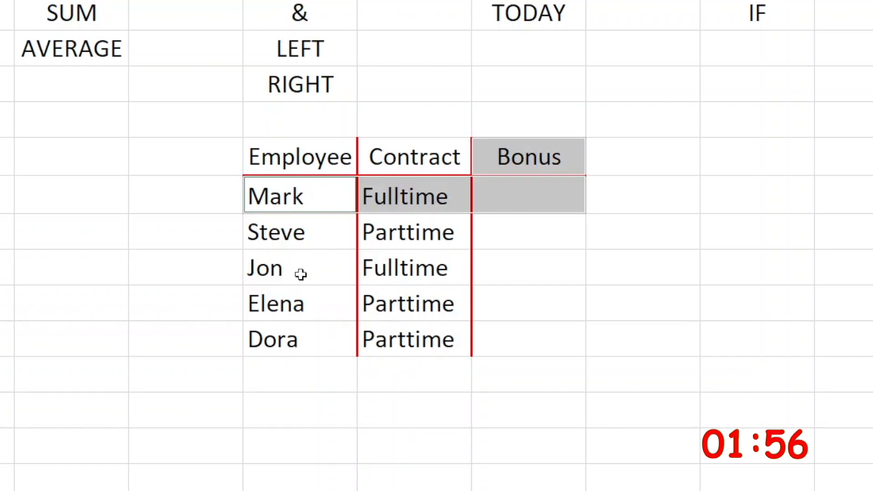
drag(301, 274, 519, 273)
click(538, 195)
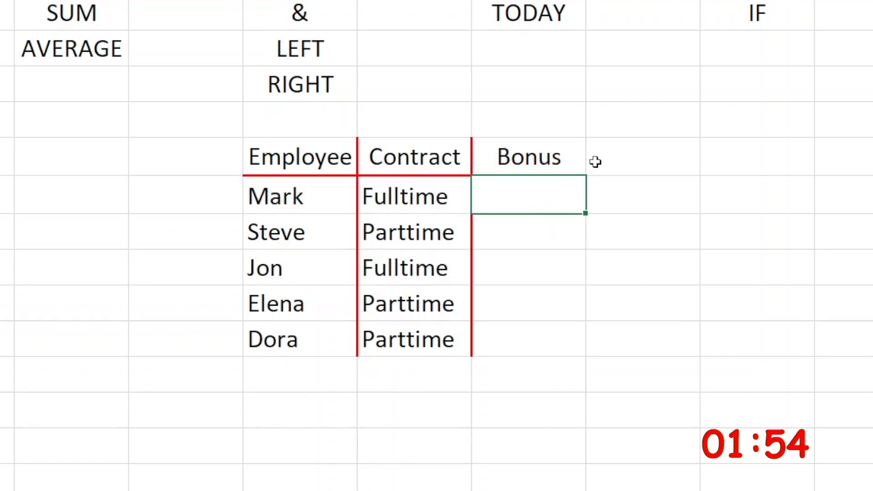
text(=IF()
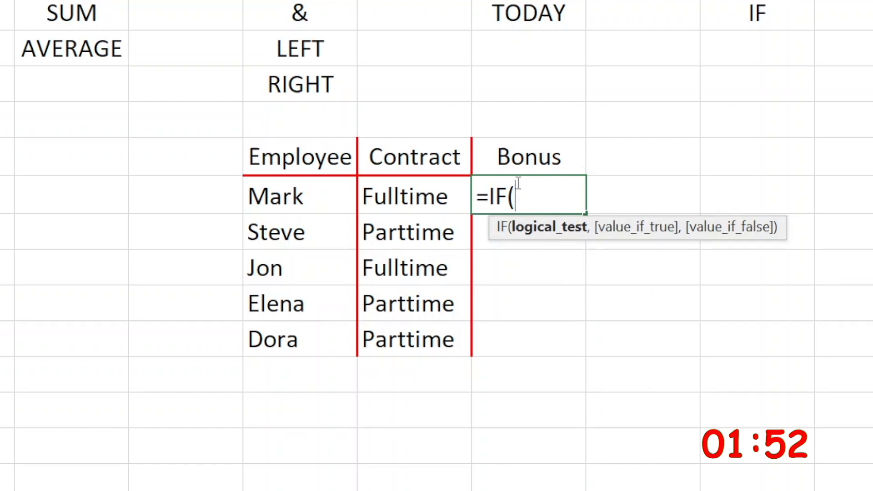
click(442, 198)
text(=)
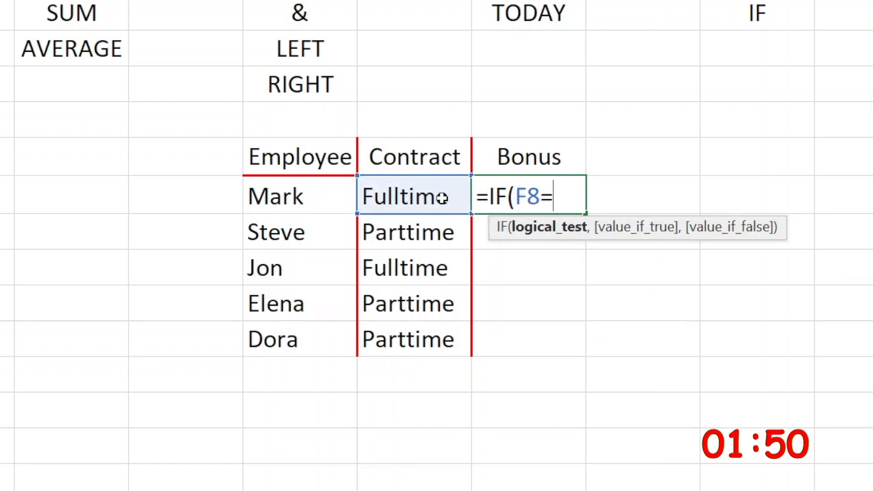
text("Fulltime")
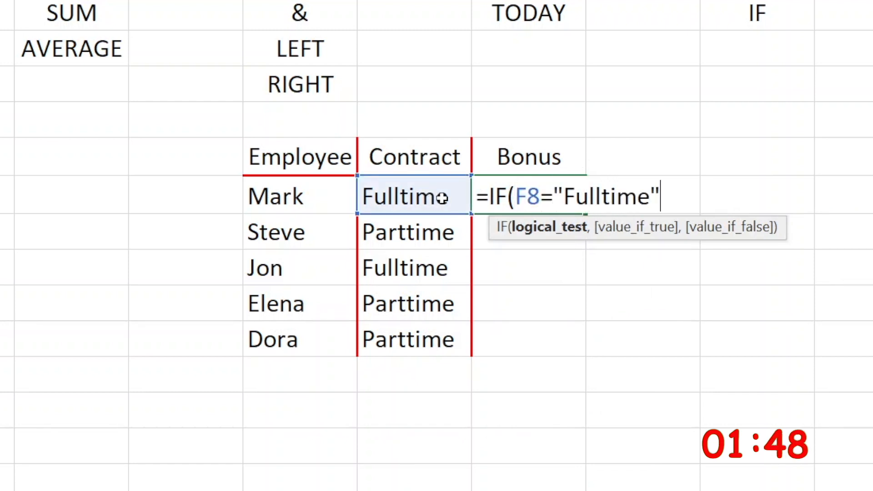
text(,"$500)
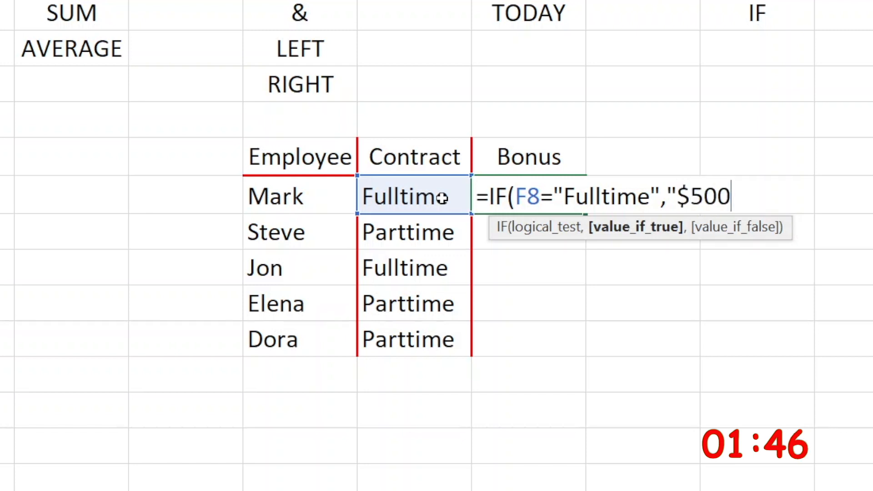
text(","No )
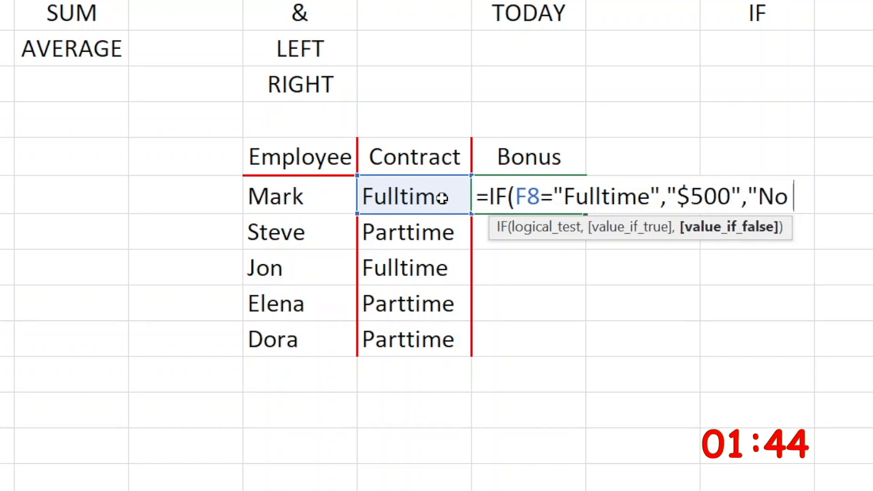
text(Bonus")
key(Return)
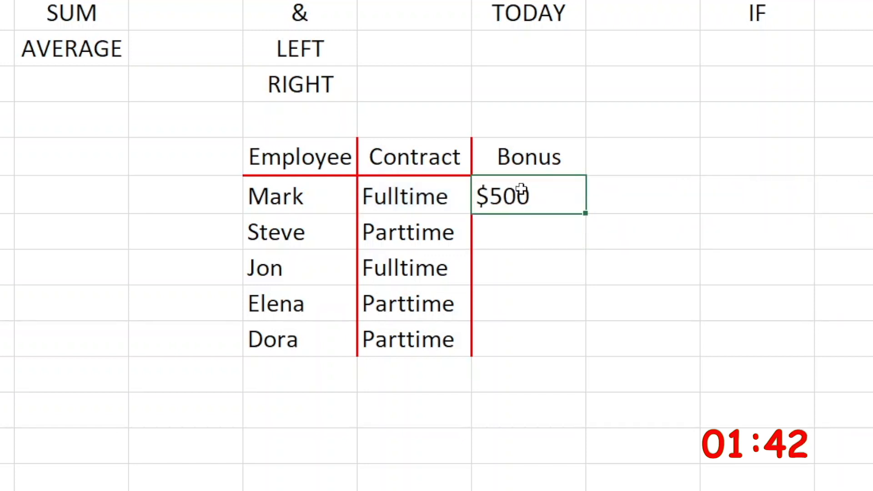
double_click(586, 211)
Step: On the Formulas4 sheet, start an XLOOKUP formula in the first employee's ID cell with E8 as the lookup value
key(ctrl+Page_Down)
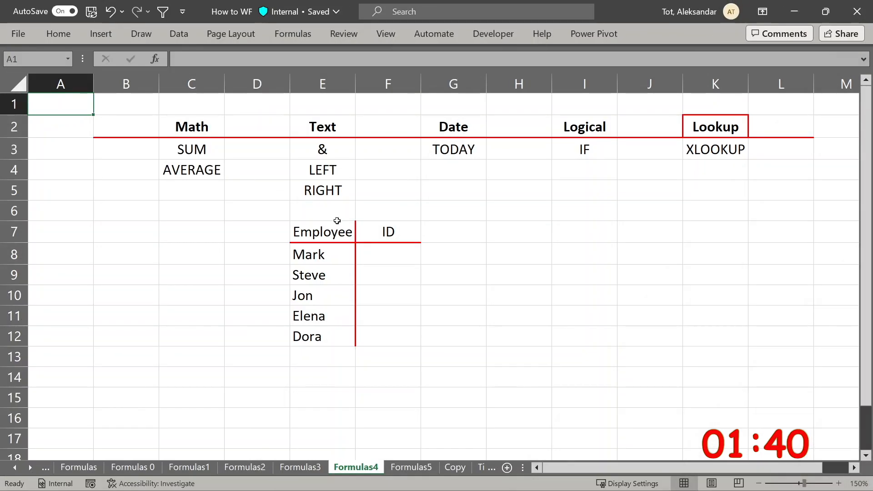
click(711, 152)
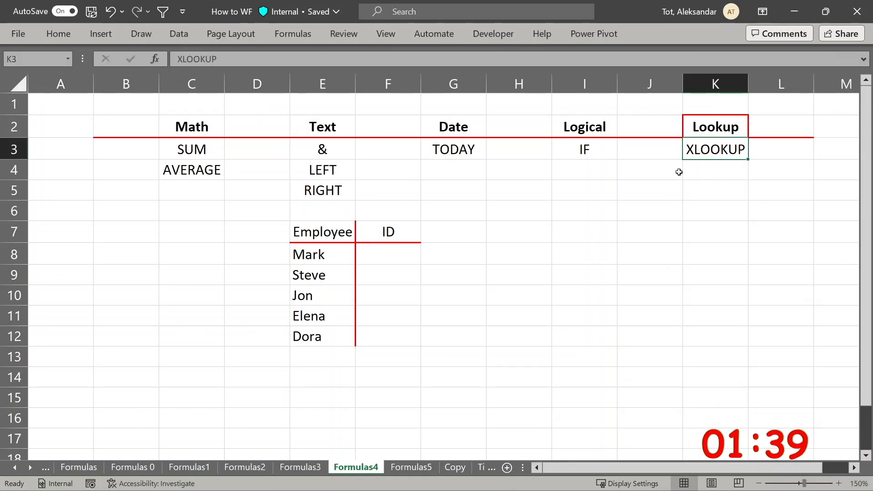
click(393, 252)
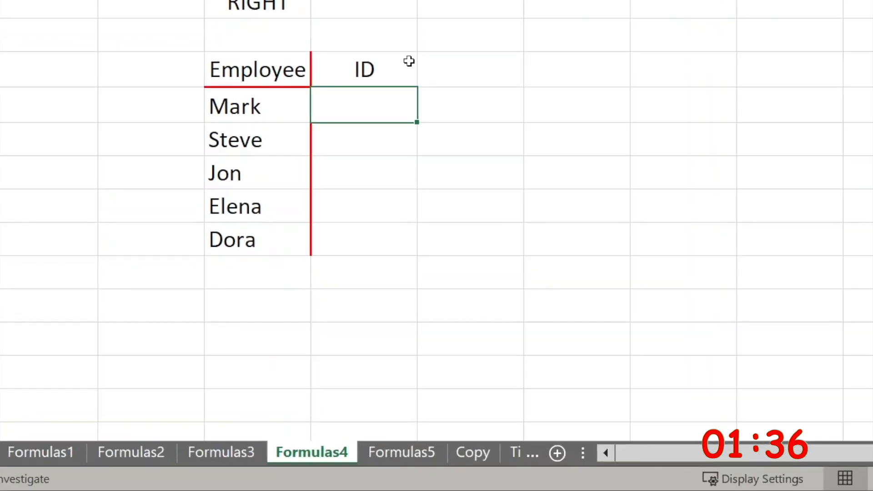
text(=XLOOKUP()
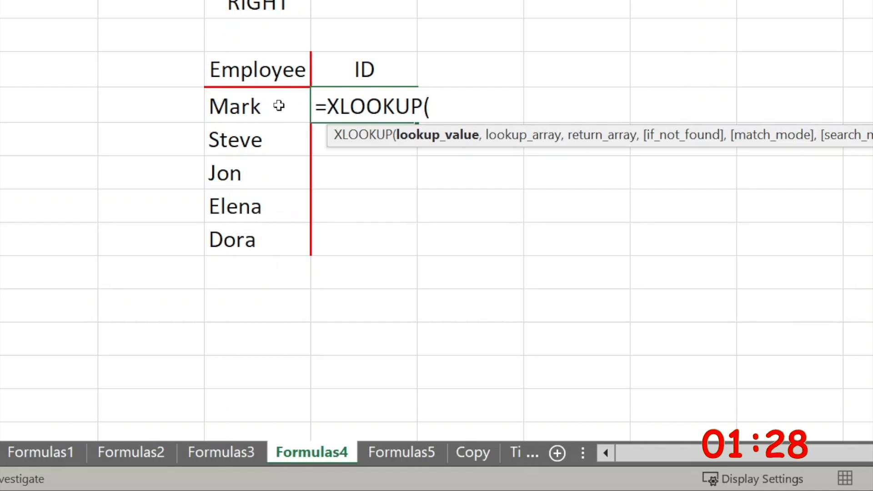
click(279, 105)
text(,)
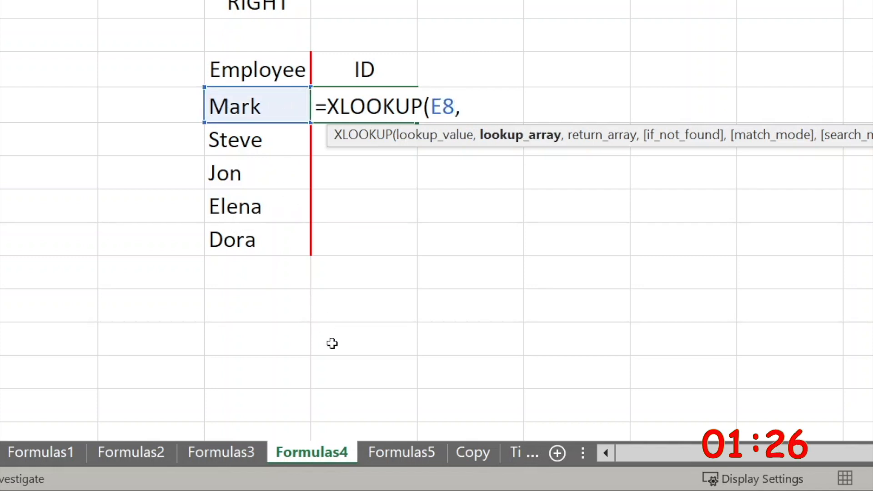
Step: Complete the XLOOKUP with Formulas5!A:A as lookup array and Formulas5!B:B as return array, and fill it down the ID column
click(403, 453)
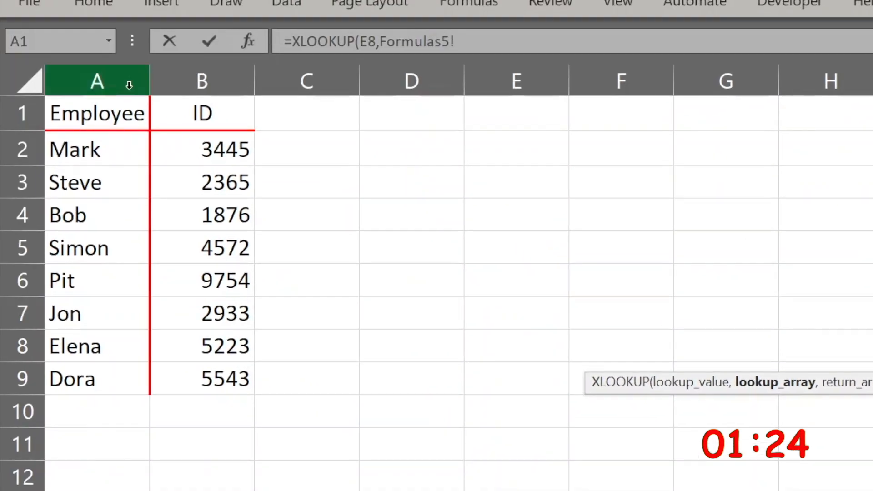
click(123, 82)
text(,)
click(175, 81)
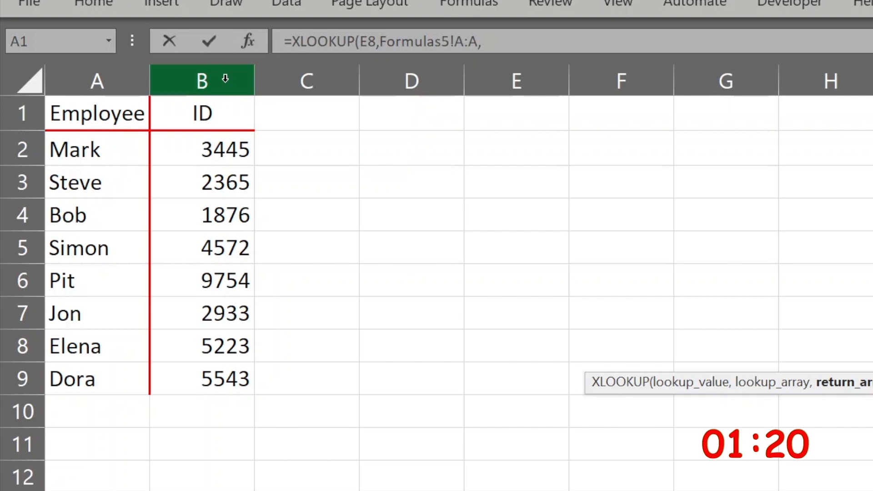
click(225, 79)
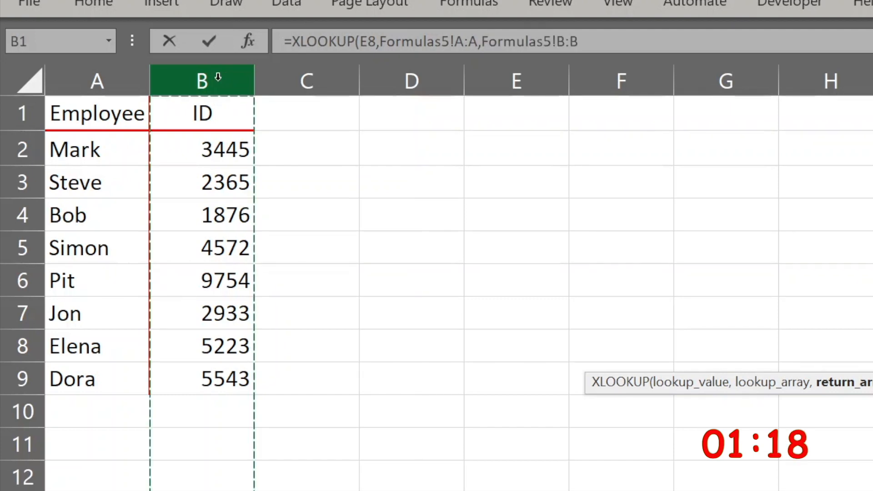
key(Return)
click(395, 119)
double_click(416, 122)
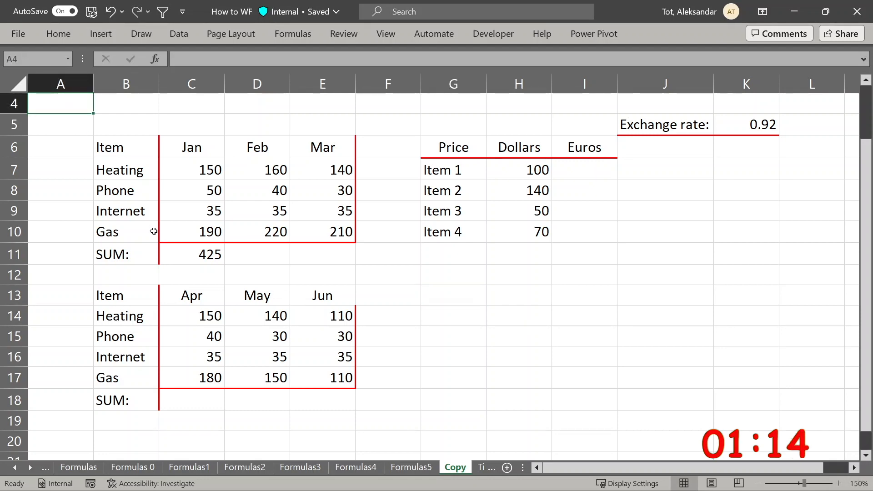
Step: On the Copy sheet, check the January SUM formula and fill it across to February and March
double_click(169, 255)
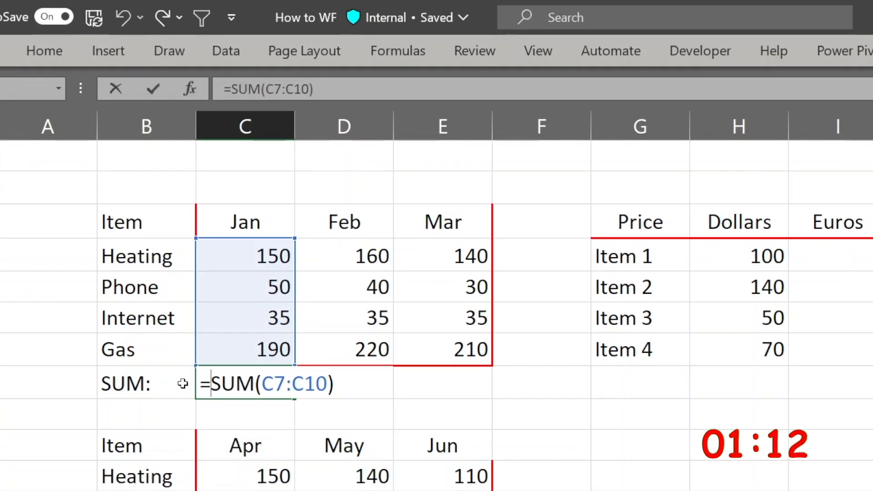
key(Return)
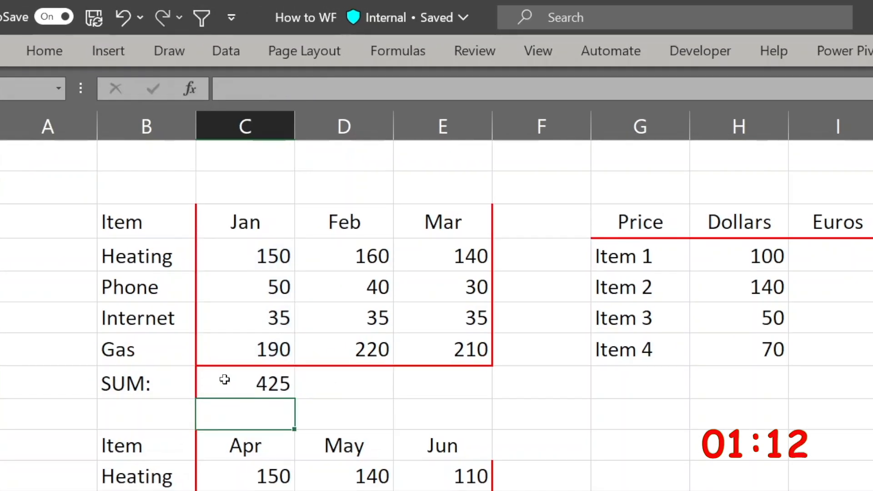
click(230, 383)
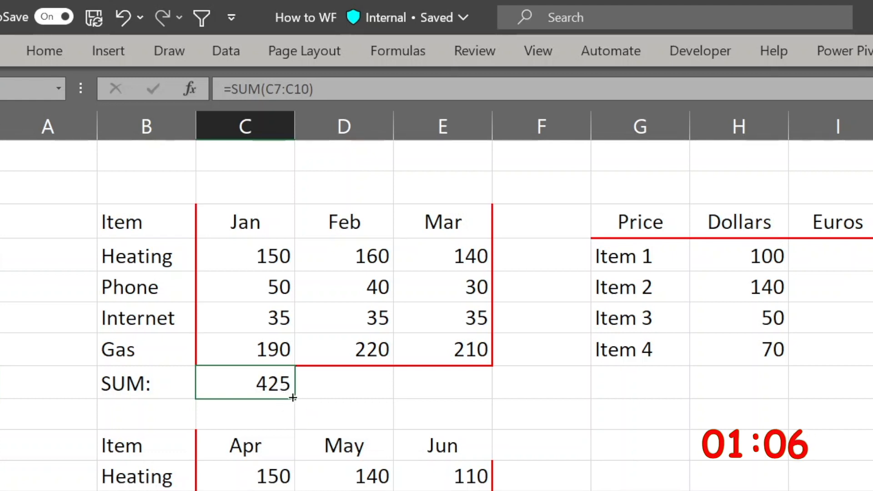
drag(293, 398, 458, 402)
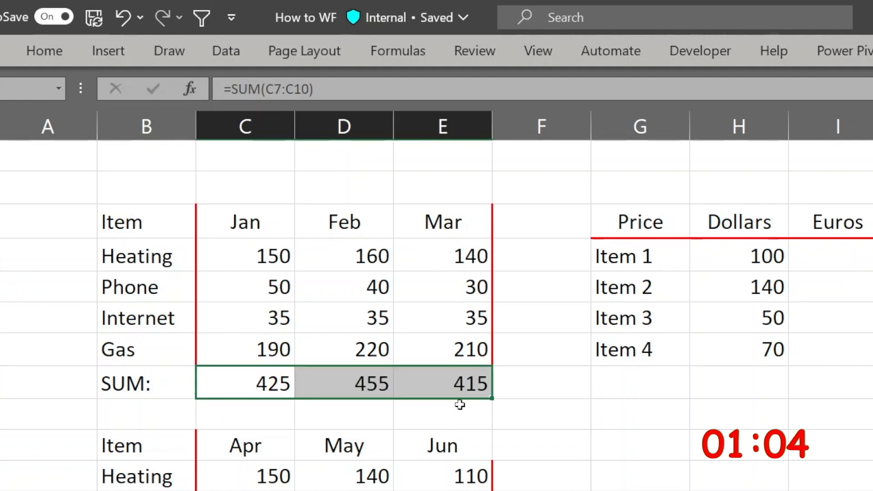
Step: Copy the January SUM formula to the April SUM cell and fill it across to May and June
click(236, 384)
right_click(236, 384)
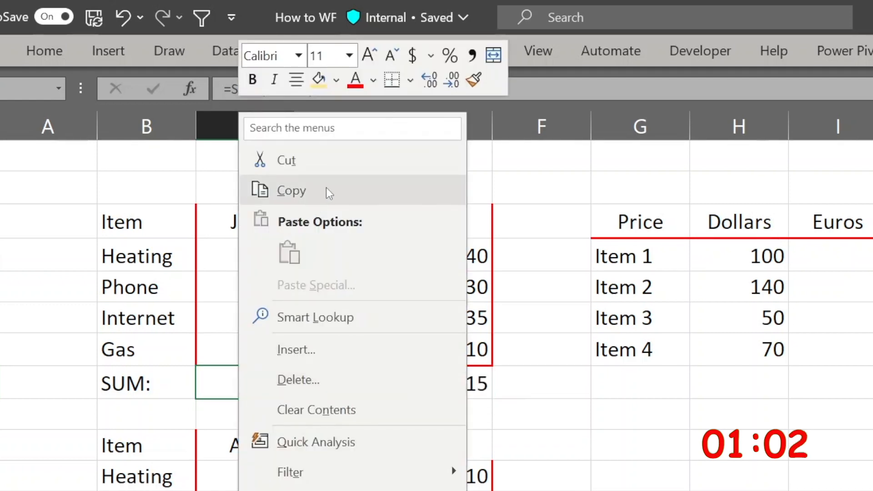
click(329, 187)
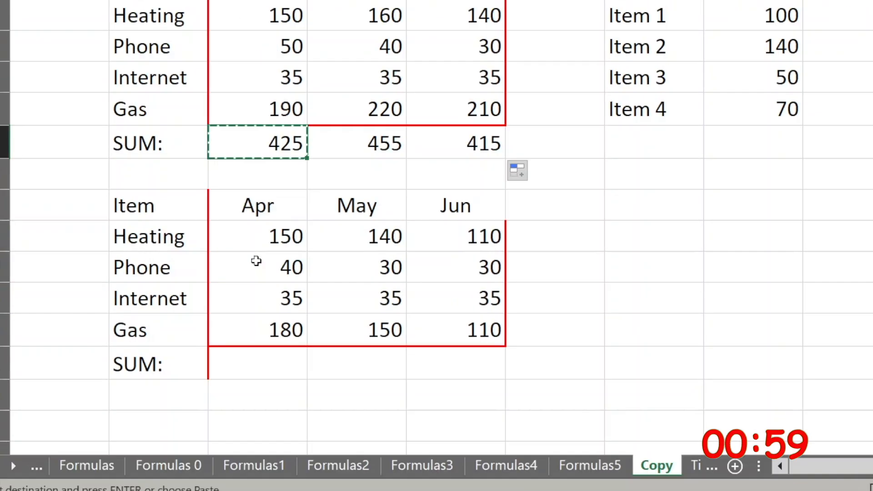
right_click(249, 359)
click(299, 7)
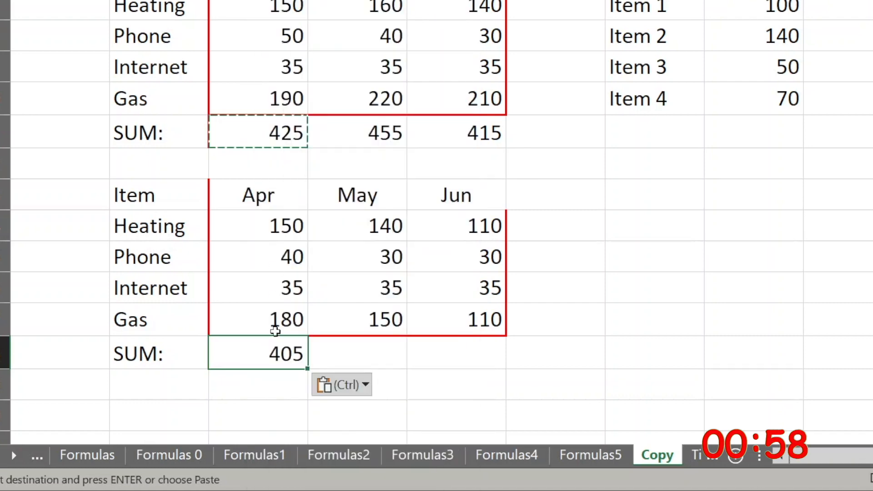
drag(307, 368, 471, 367)
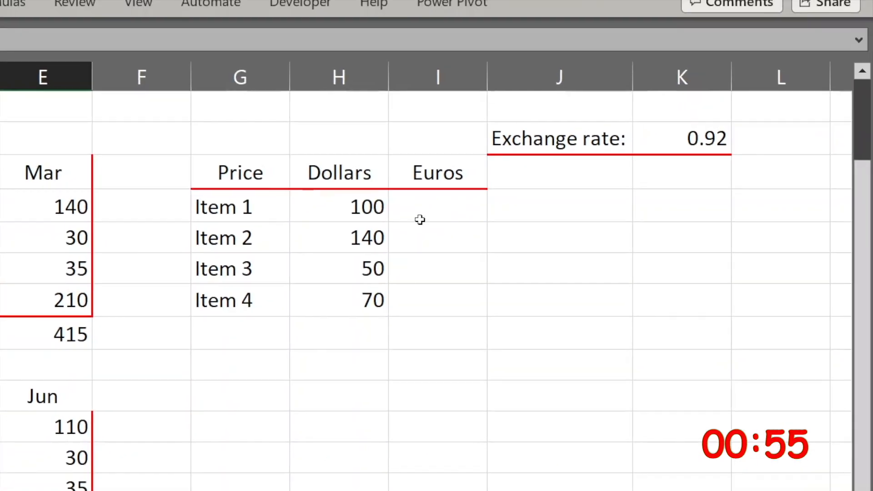
Step: Enter =H7*K5 in Item 1's Euros cell to convert its dollar price with the exchange rate
drag(419, 171, 416, 293)
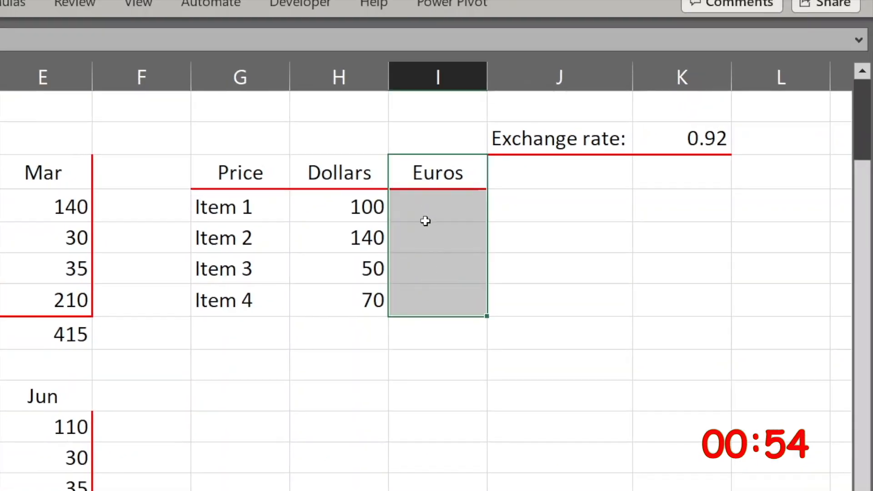
click(419, 202)
text(=)
click(342, 209)
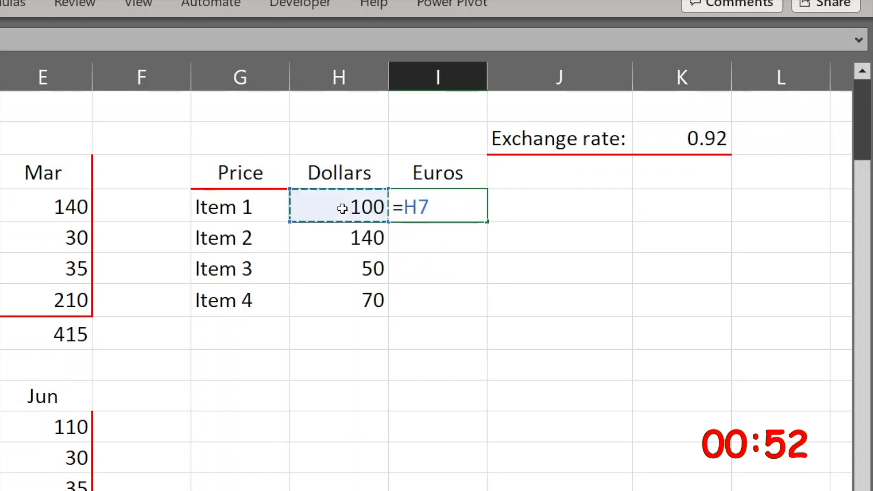
text(*)
click(693, 141)
key(Return)
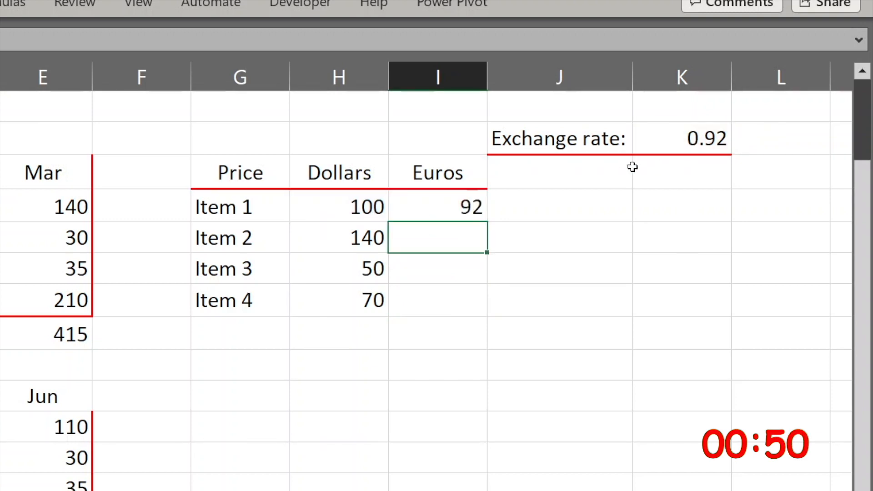
Step: Try to fill Item 1's Euros formula with the relative exchange rate reference down to Item 4
click(419, 205)
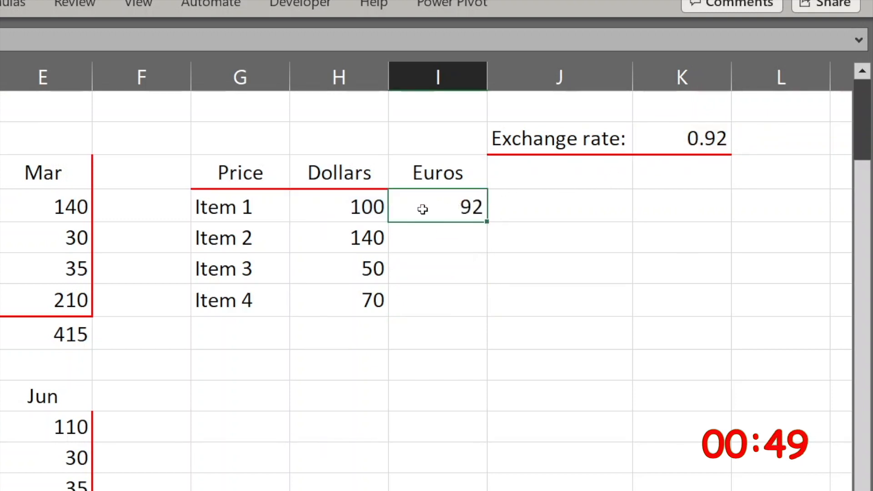
double_click(485, 222)
click(447, 233)
click(442, 267)
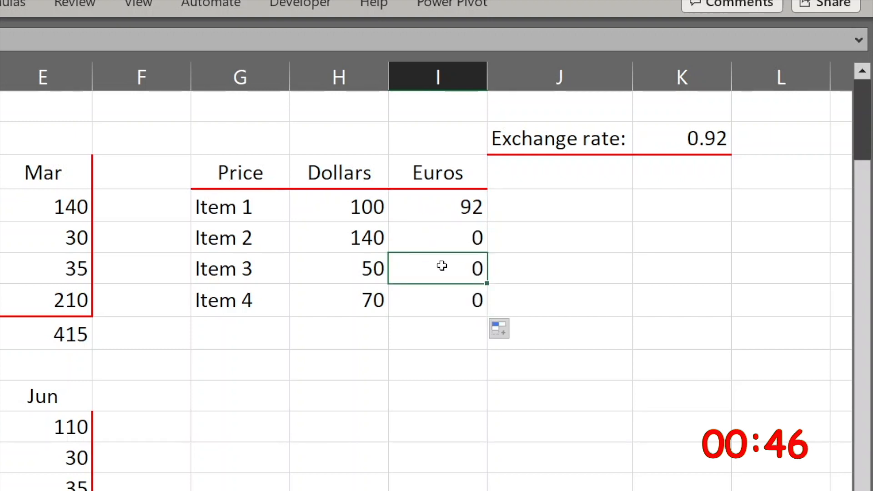
click(437, 301)
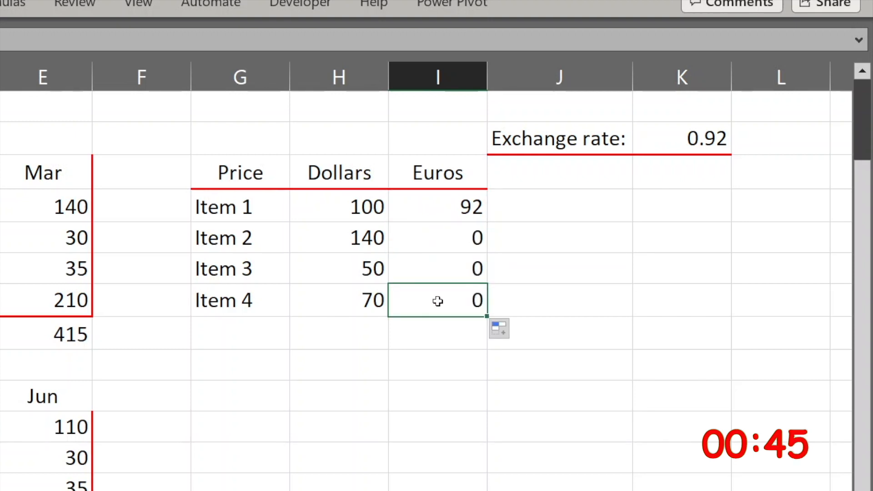
Step: Examine which cells the Euros formulas of Items 1 to 4 refer to for the exchange rate
double_click(433, 209)
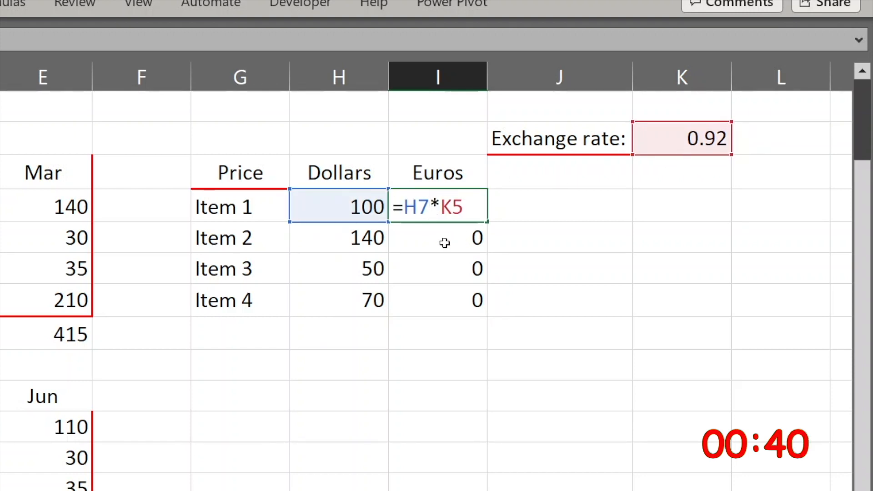
key(Escape)
double_click(445, 243)
key(Escape)
double_click(444, 268)
key(Escape)
double_click(442, 301)
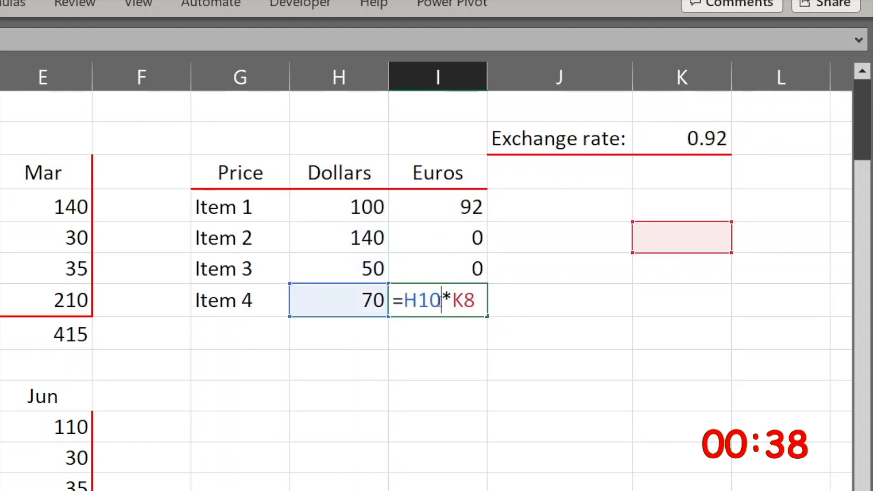
key(Escape)
double_click(445, 267)
key(Escape)
double_click(442, 242)
key(Escape)
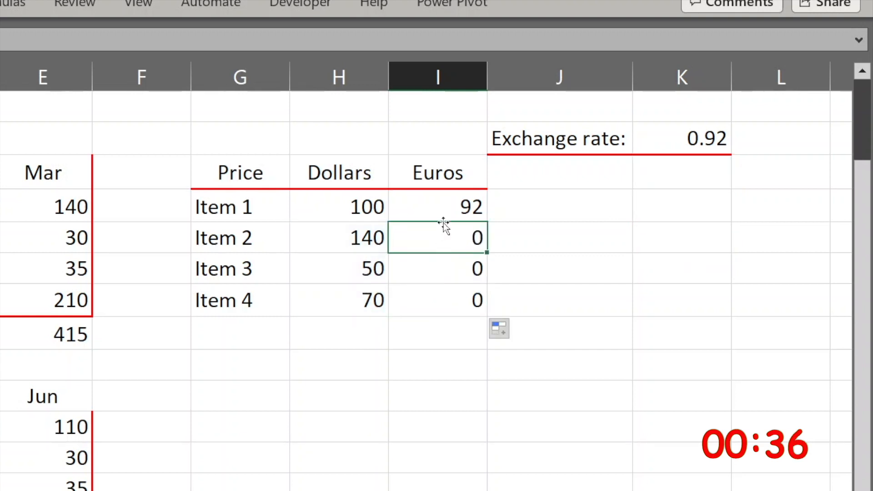
Step: Make the exchange rate reference in Item 1's Euros formula absolute as =H7*$K$5 and fill it down to Item 4
double_click(444, 213)
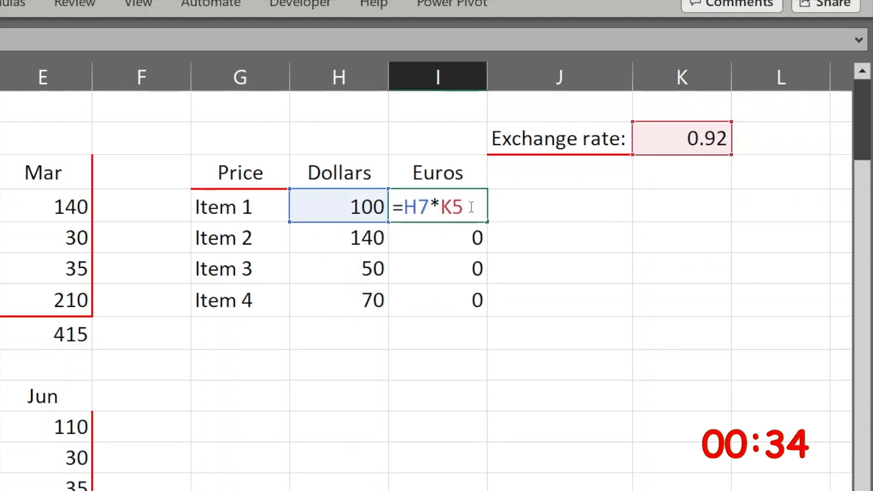
click(449, 207)
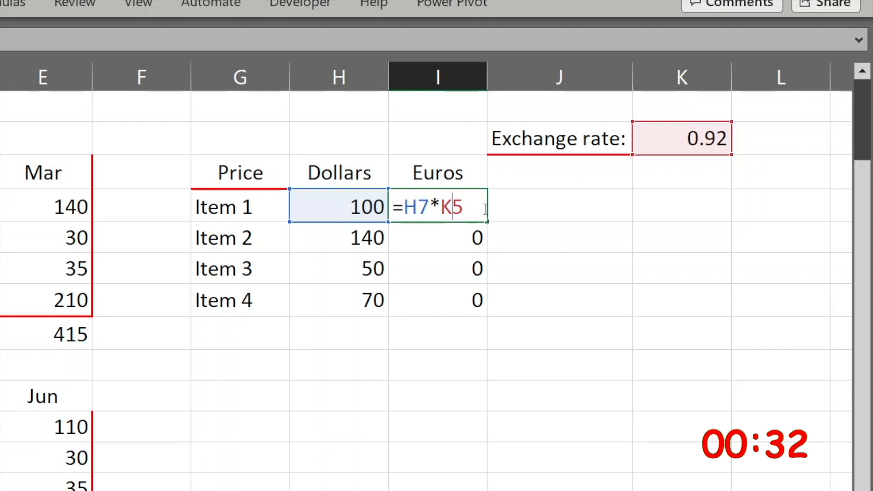
key(F4)
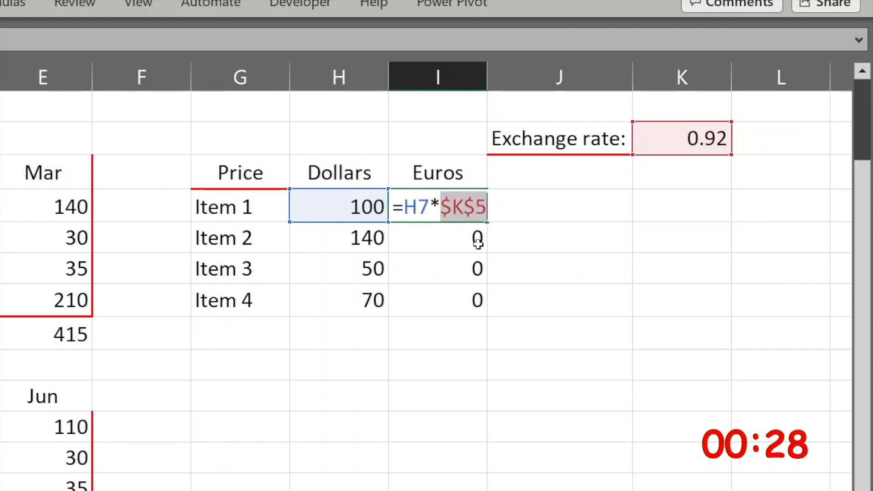
key(ctrl+Return)
double_click(487, 223)
click(522, 226)
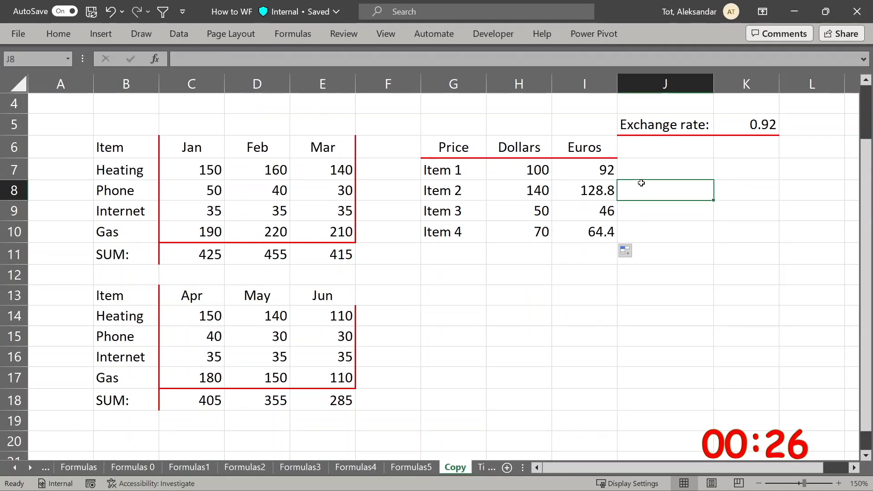
Step: On the Tips sheet, select the tip about which formula to use and browse the function library's category lists, including Date & Time
key(ctrl+Page_Down)
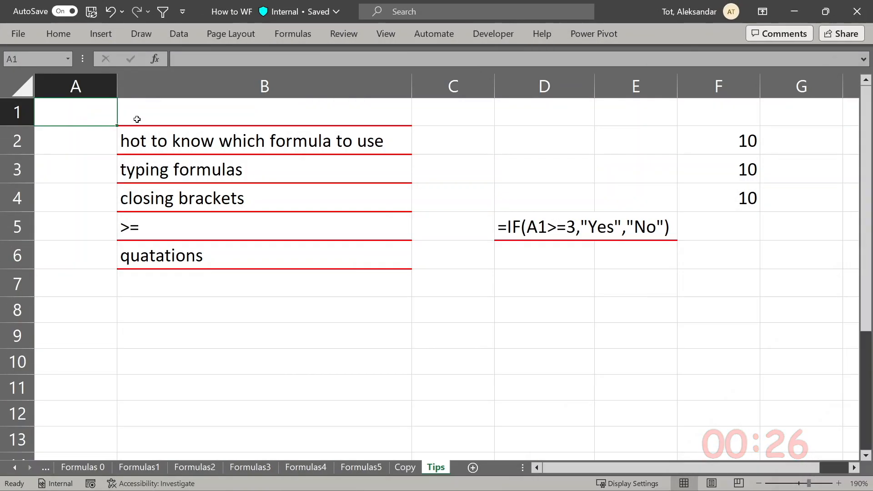
click(396, 142)
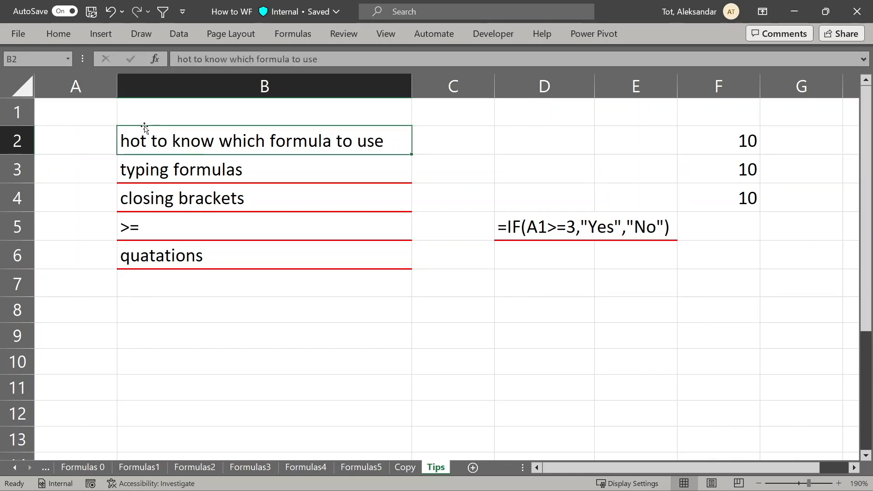
click(283, 39)
click(204, 81)
click(226, 82)
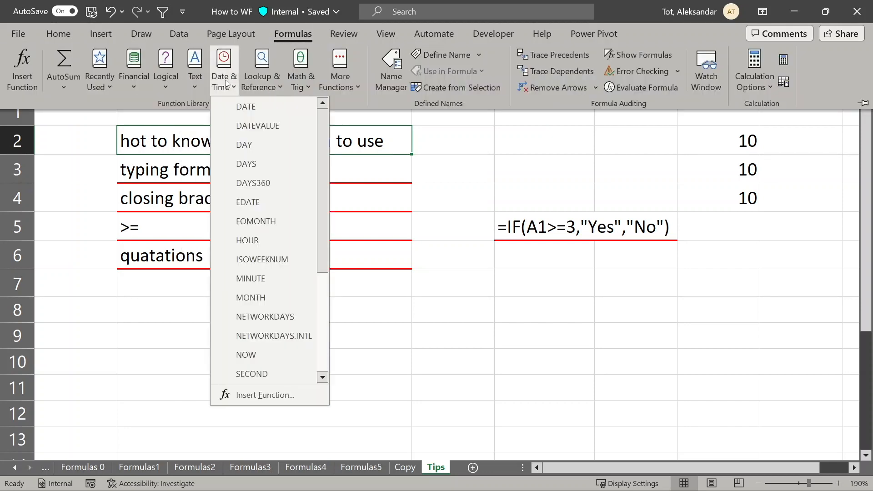
click(261, 75)
drag(345, 128, 357, 185)
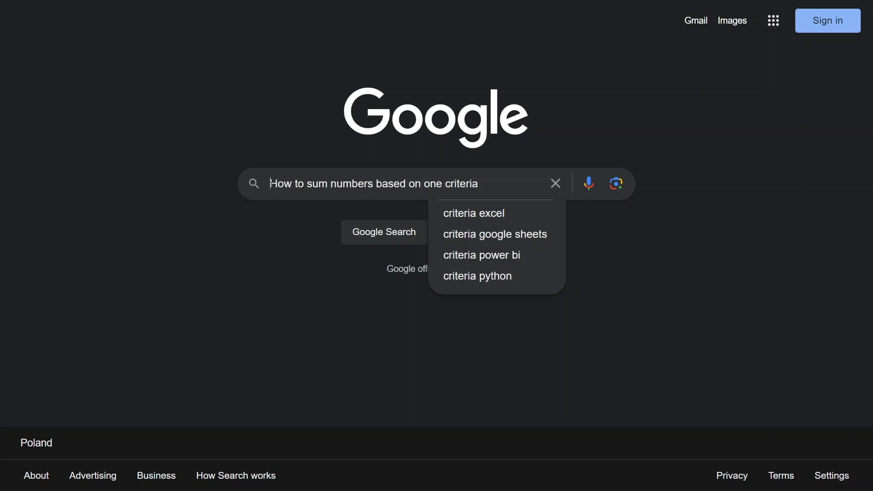
Step: On the Google search page, select the query "How to sum numbers based on one criteria"
drag(271, 184, 424, 184)
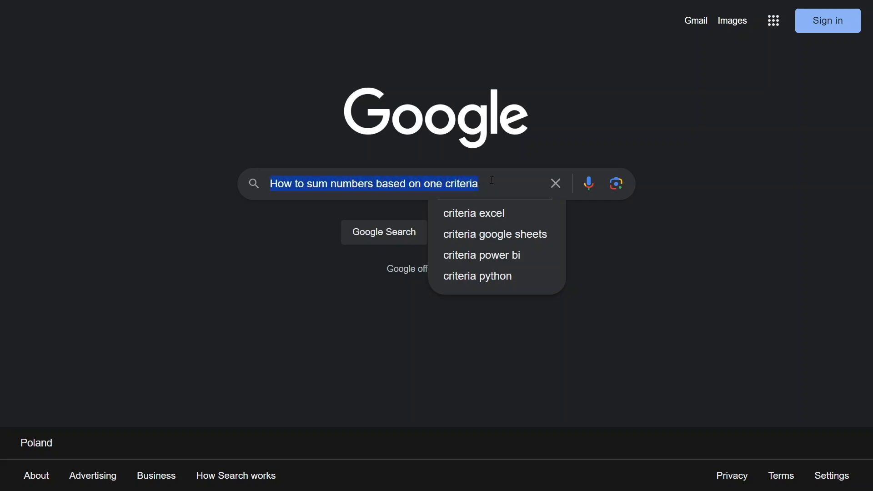
Step: Search Google for "How to sum numbers based on one criteria" and highlight text in the results
key(Return)
drag(188, 168, 66, 157)
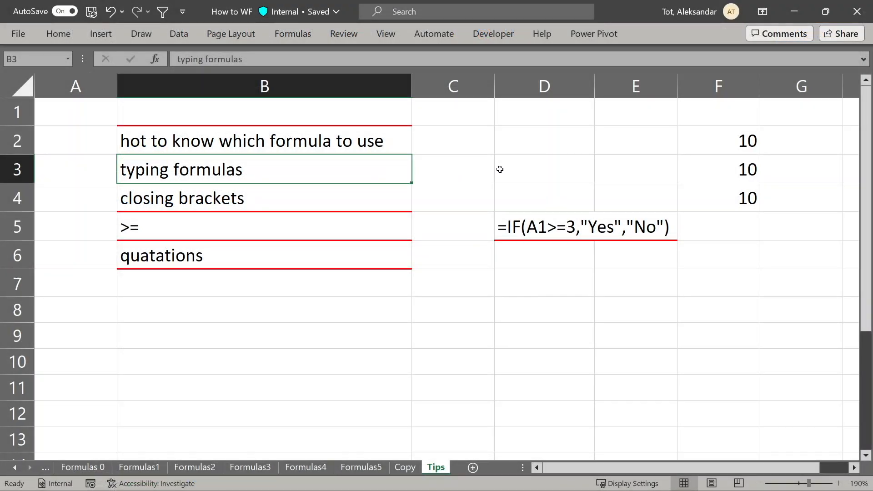
Step: In the Excel Tips sheet, enter the formula =SUM(F2:F4) in cell D3
click(500, 169)
text(=sum)
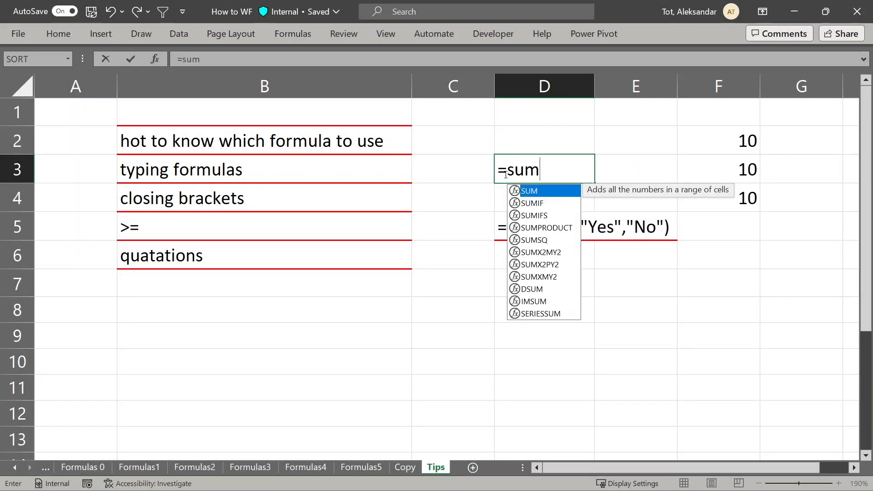
text(()
click(716, 145)
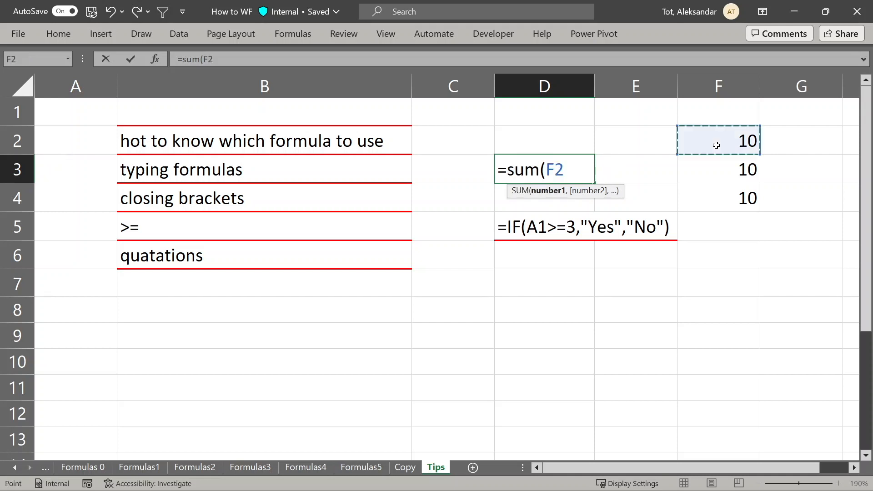
drag(717, 145, 717, 197)
key(Return)
Step: Select the closing brackets tip and examine the brackets and the F2:F4 argument in D3's SUM formula
click(350, 203)
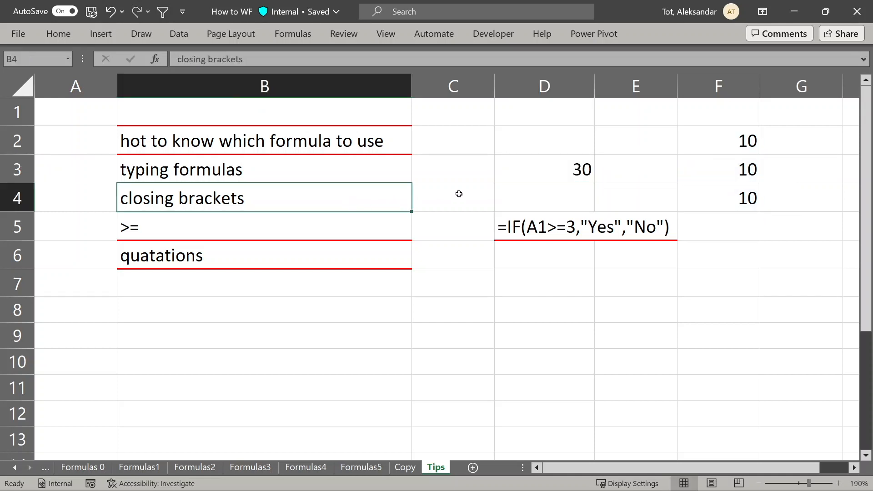
click(529, 171)
double_click(529, 171)
click(550, 171)
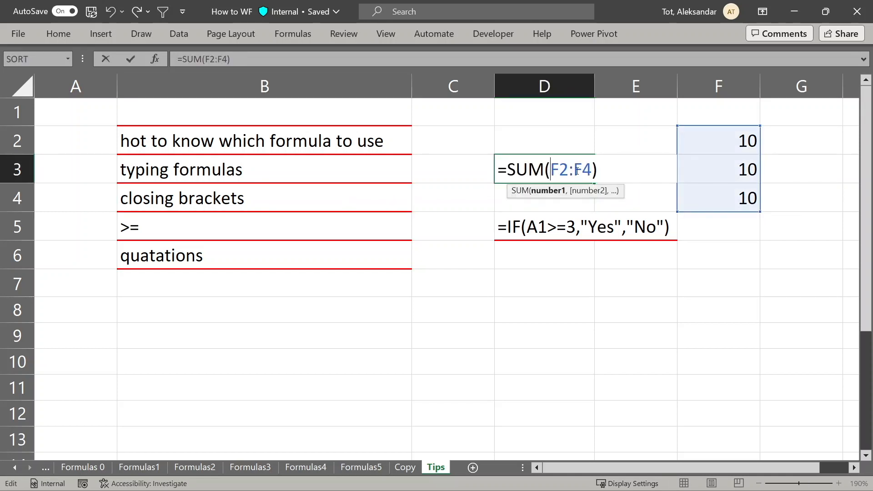
click(597, 176)
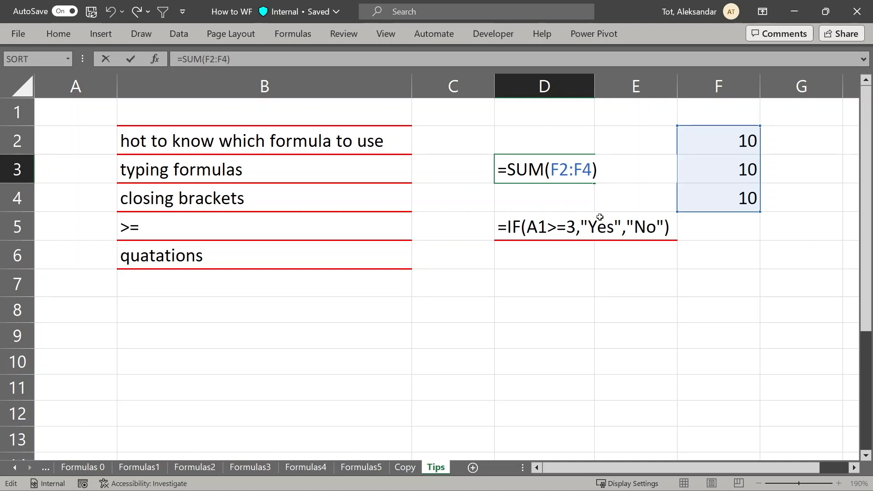
drag(509, 170, 594, 171)
click(551, 171)
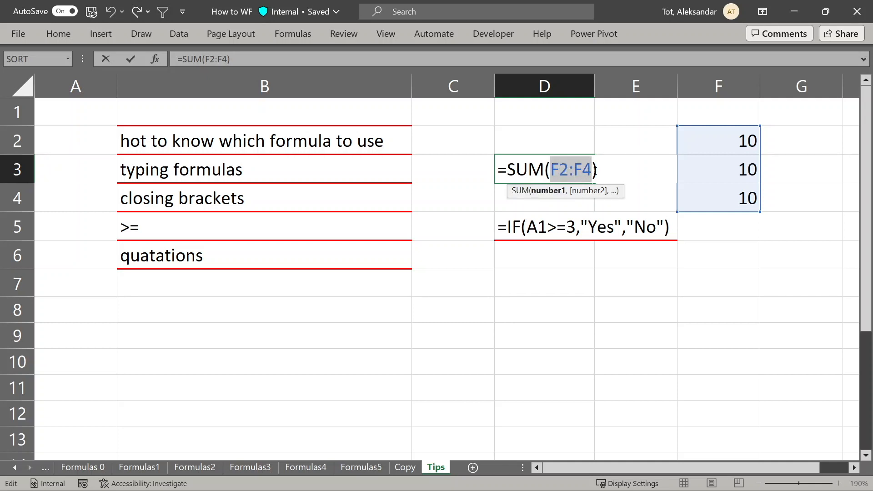
key(Return)
Step: Reopen the SUM formula in D3 and check the closing bracket after F4, leaving the formula as is
click(517, 167)
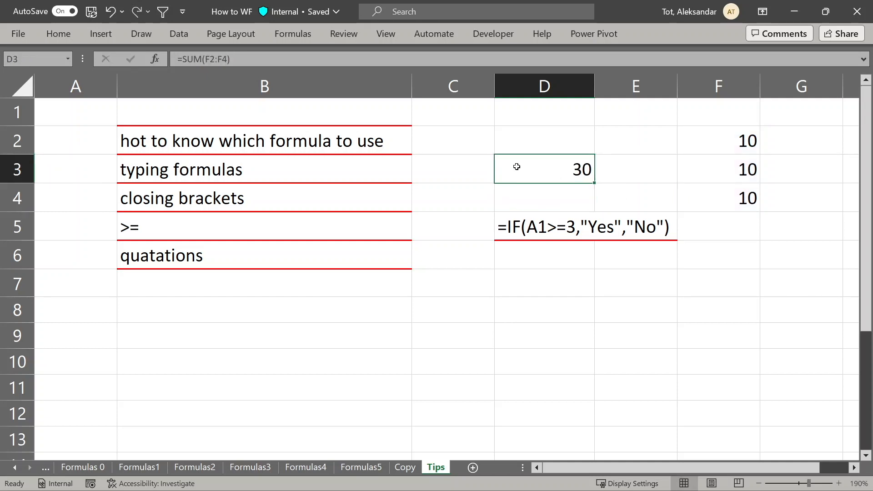
double_click(517, 167)
click(597, 169)
double_click(594, 172)
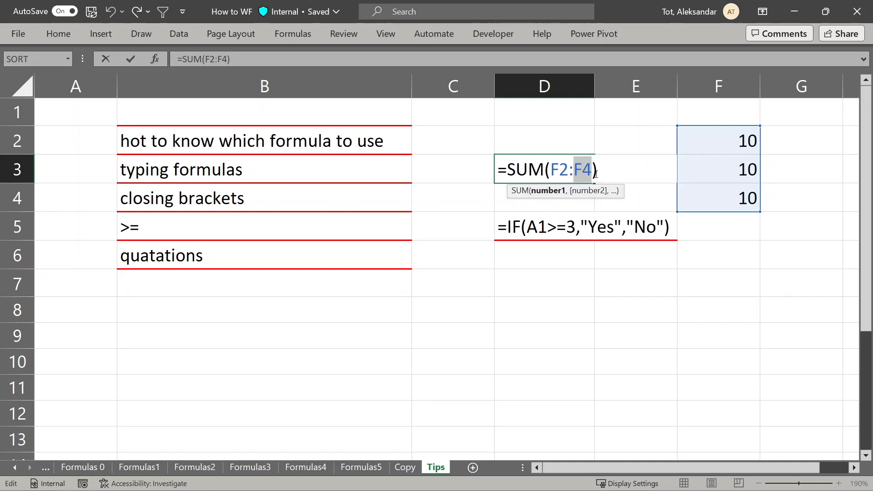
click(594, 174)
key(Return)
Step: Go through the >= tip in B5 and the quotations tip in B6, finishing on cell A1
click(375, 228)
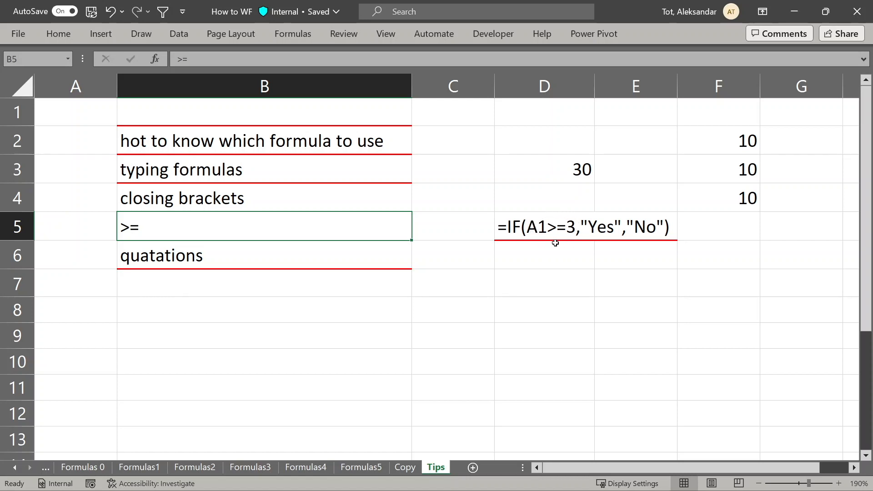
click(374, 253)
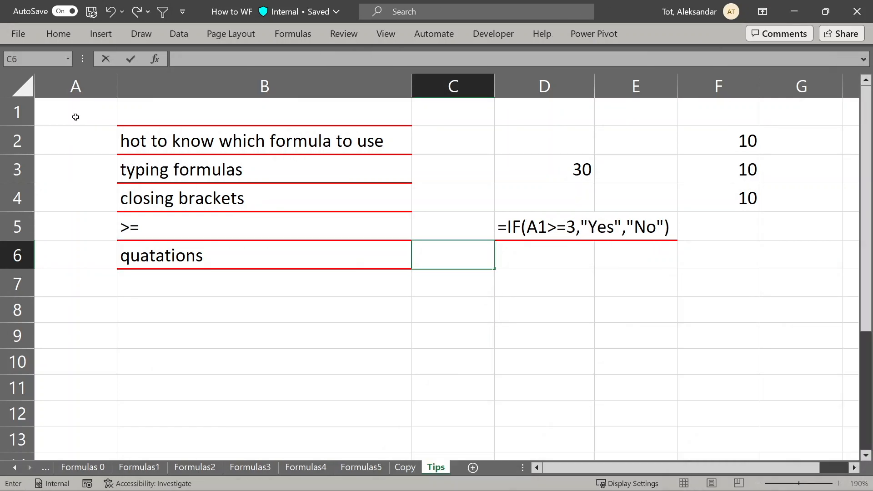
click(75, 118)
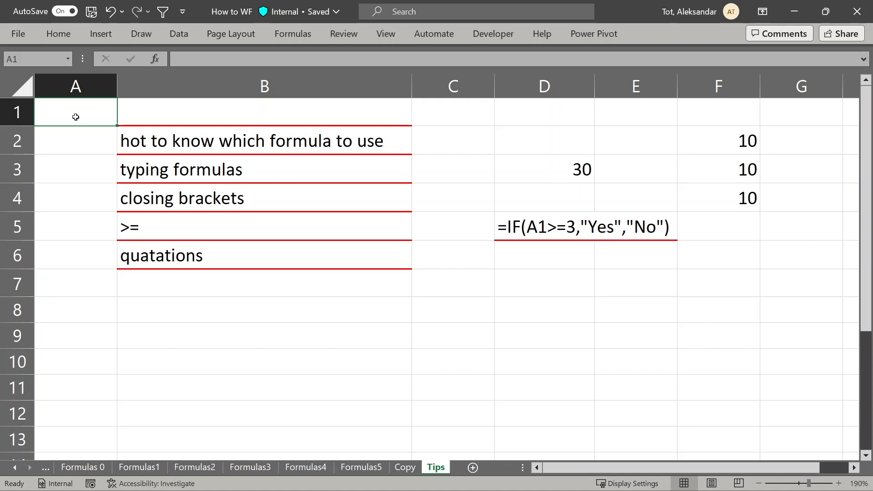